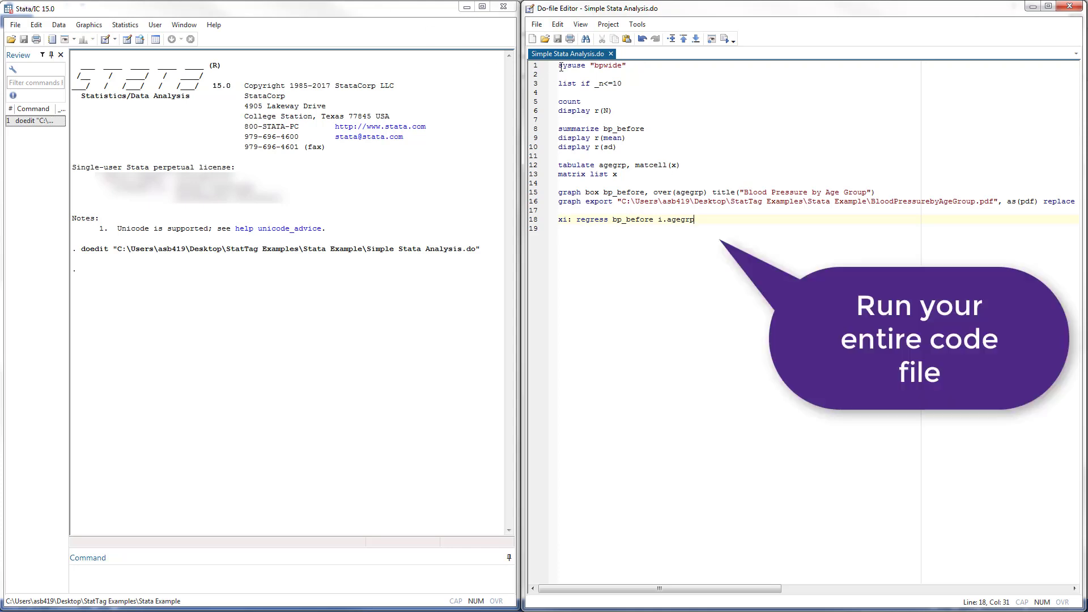
Run the entire Simple Stata Analysis.do code, then check the results log for errors and preview the exported BloodPressurebyAgeGroup.pdf.
{"action": "left_click_drag", "start_coordinate": [555, 68], "coordinate": [686, 229]}
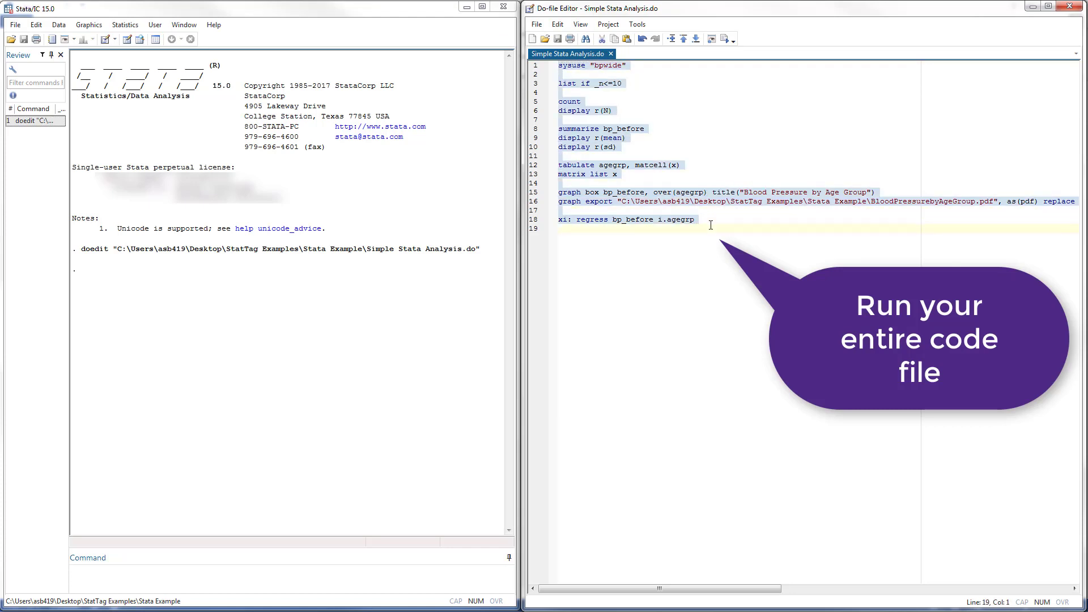
{"action": "left_click", "coordinate": [727, 39]}
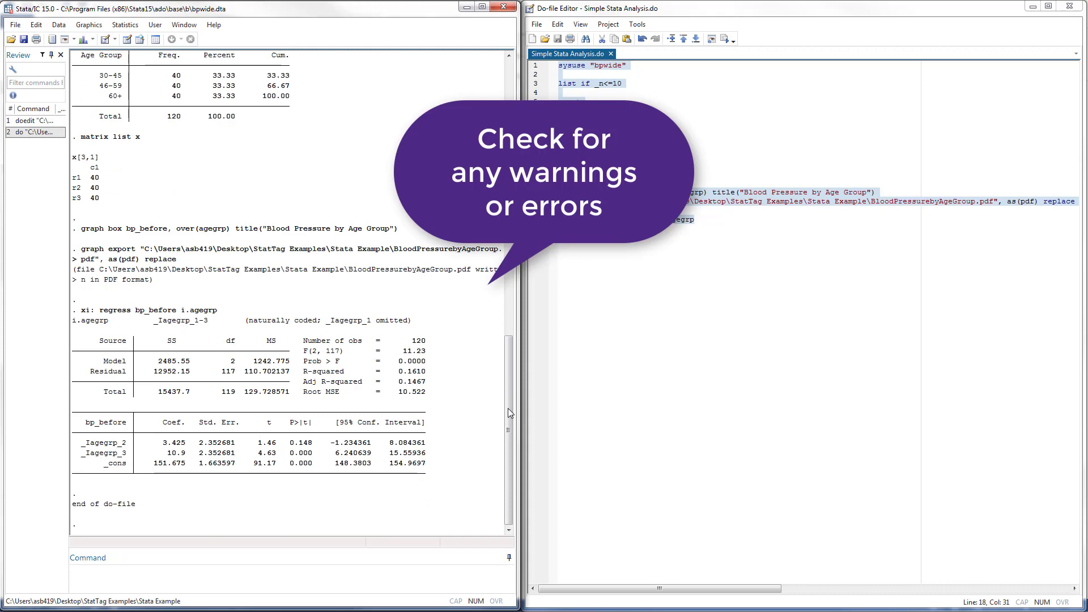
{"action": "left_click_drag", "start_coordinate": [508, 408], "coordinate": [509, 136]}
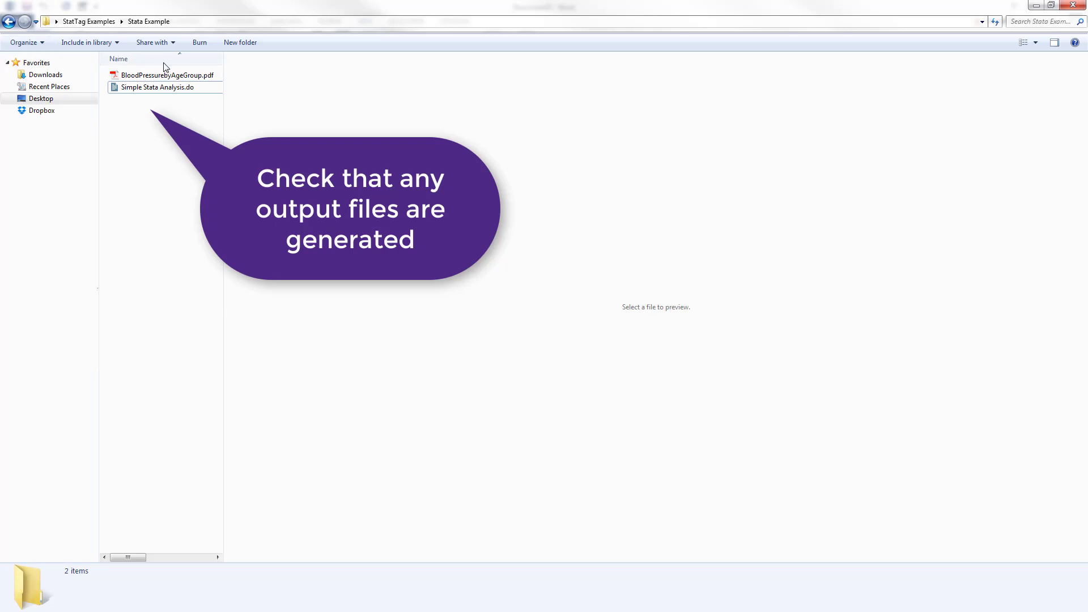
{"action": "left_click", "coordinate": [167, 76]}
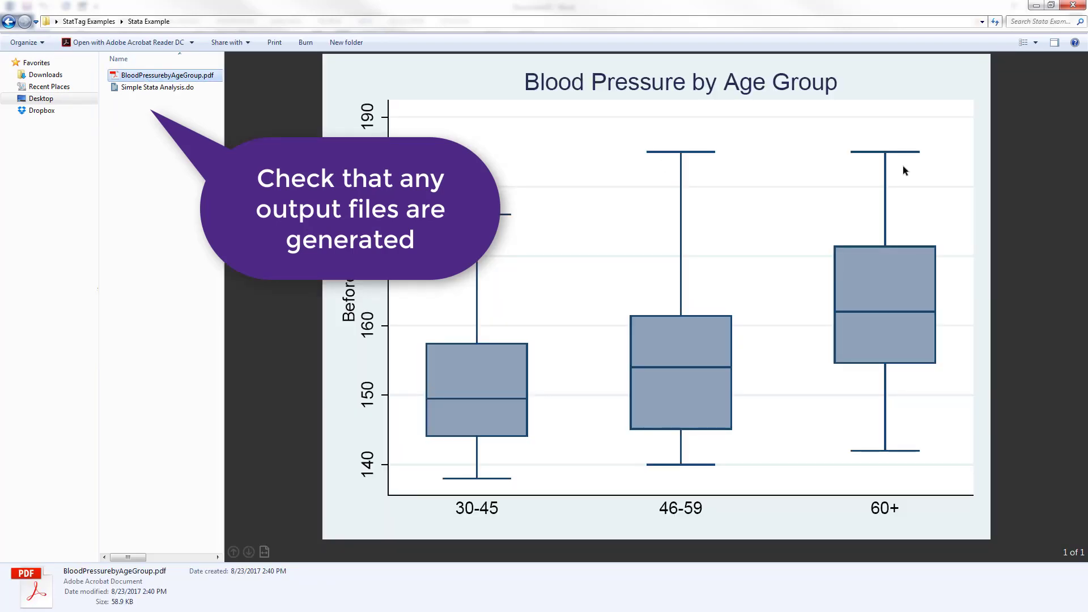
{"action": "left_click", "coordinate": [1072, 7]}
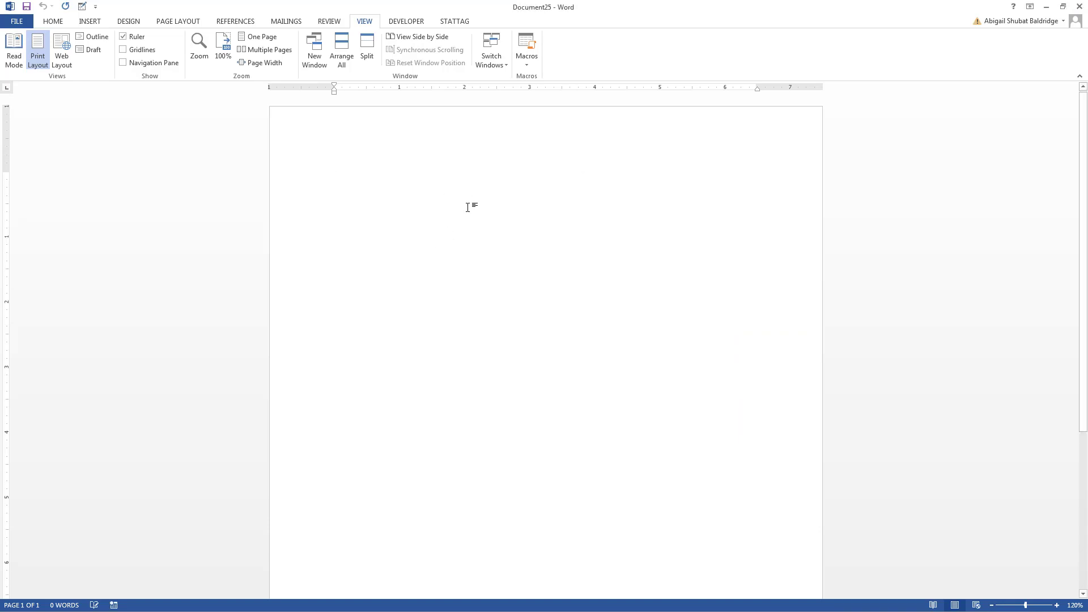
Link the code file Simple Stata Analysis.do to the blank Word document through StatTag.
{"action": "left_click", "coordinate": [453, 21]}
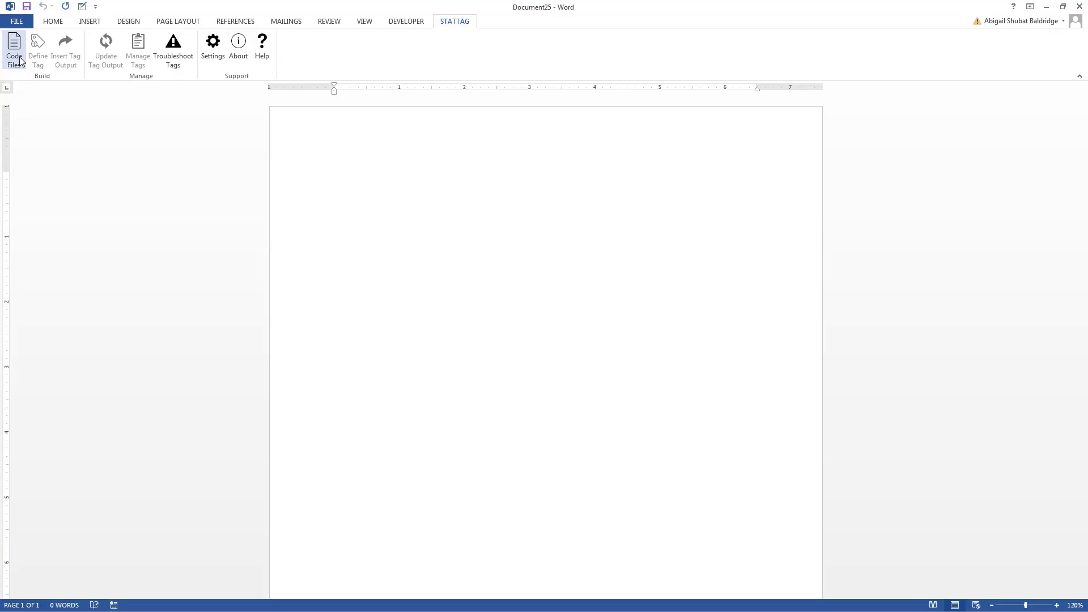
{"action": "left_click", "coordinate": [20, 58]}
{"action": "left_click", "coordinate": [512, 361]}
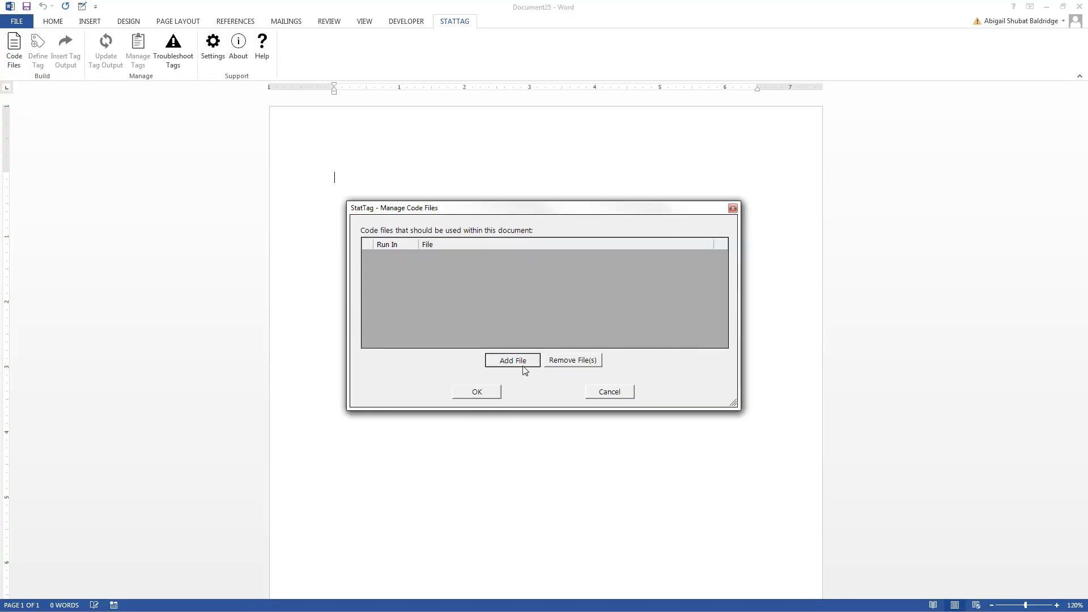
{"action": "left_click", "coordinate": [321, 337]}
{"action": "left_click", "coordinate": [506, 489]}
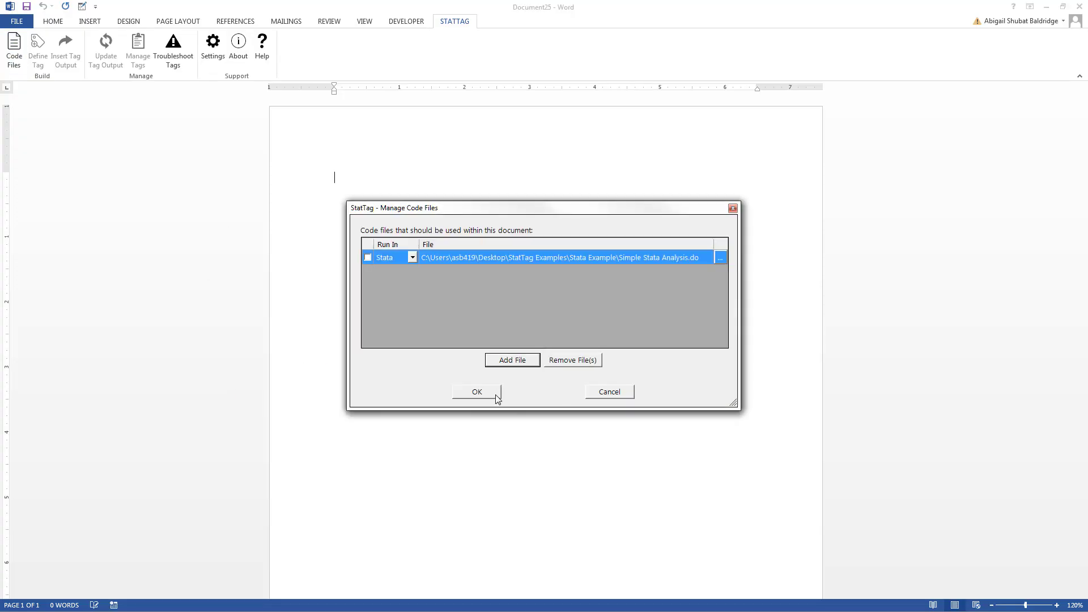
{"action": "left_click", "coordinate": [496, 395]}
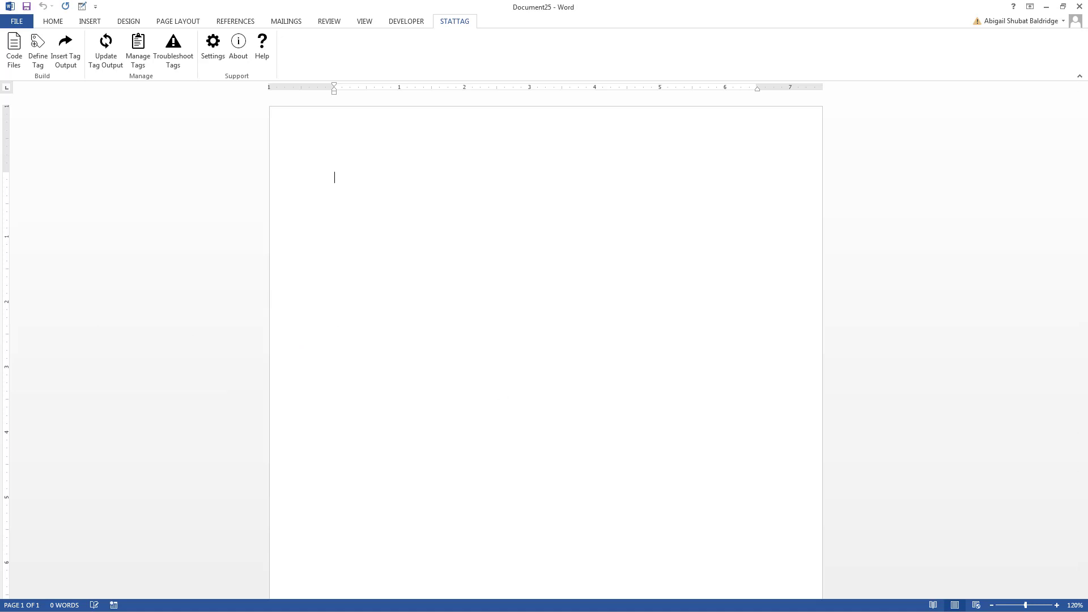
Write "This is an analysis of the bp wide dataset that is distributed with Stata." and "Here is a table showing the first 10 observations:" as separate paragraphs.
{"action": "type", "text": "This is an analysis of the bp wide dataset that is distributed with Stata."}
{"action": "key", "text": "Return"}
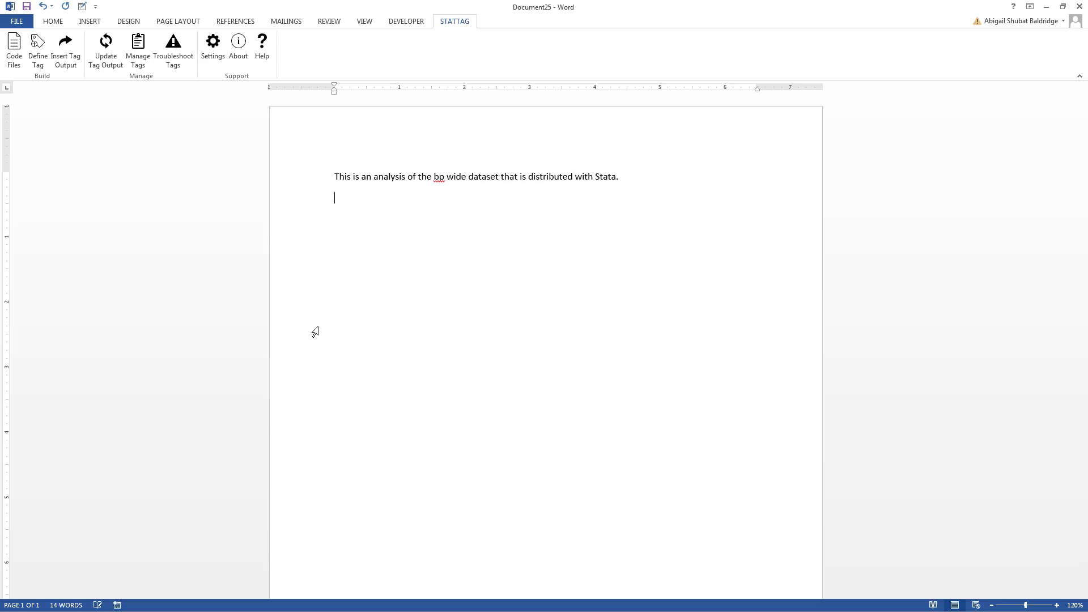
{"action": "type", "text": "Here is a table showing the first 10 observations:"}
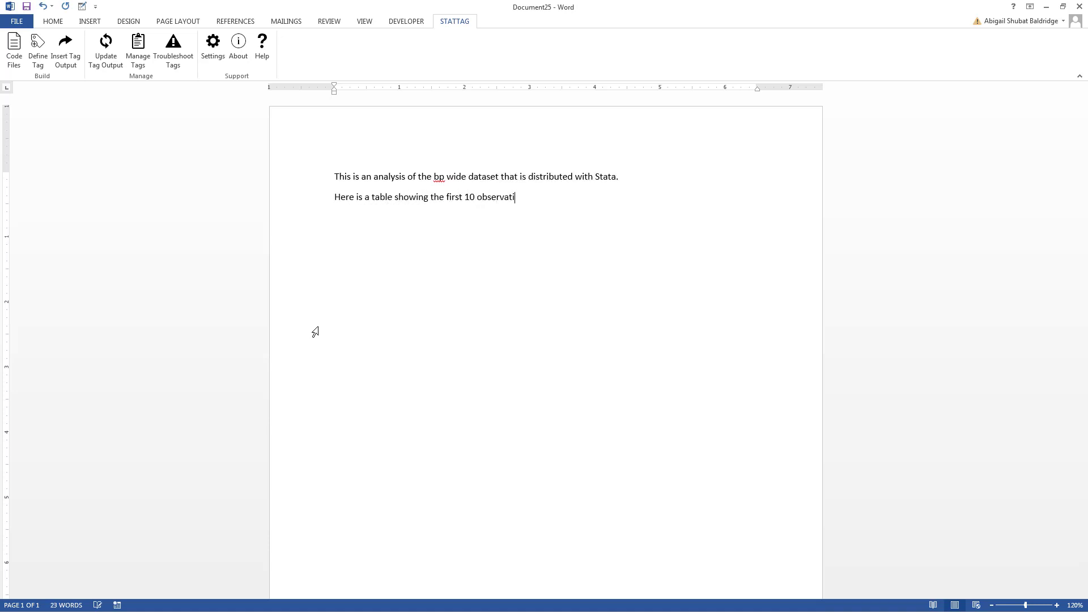
{"action": "key", "text": "Return"}
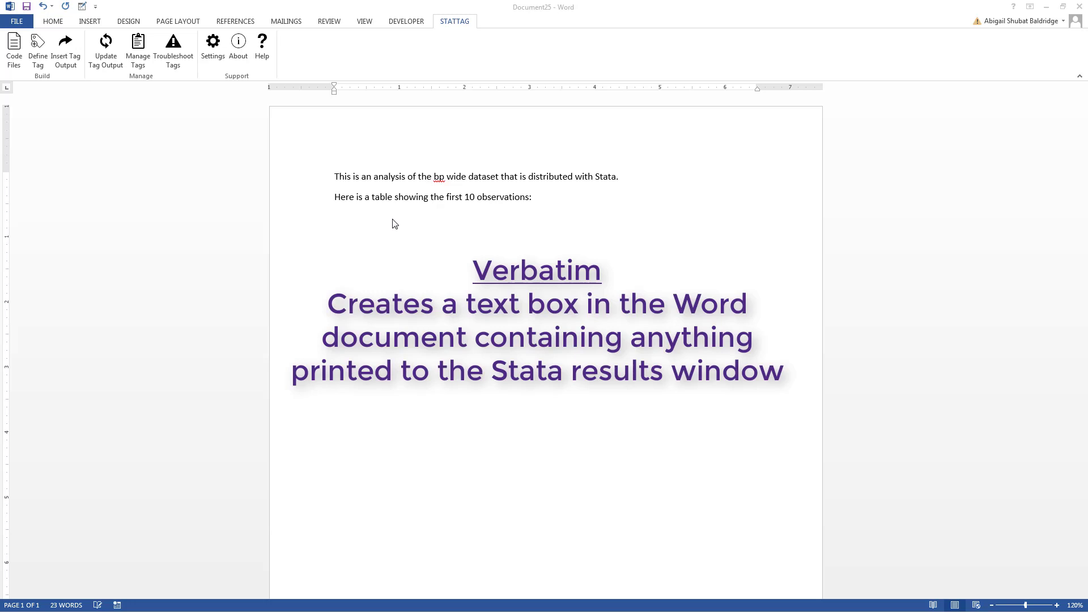
{"action": "left_click", "coordinate": [445, 206]}
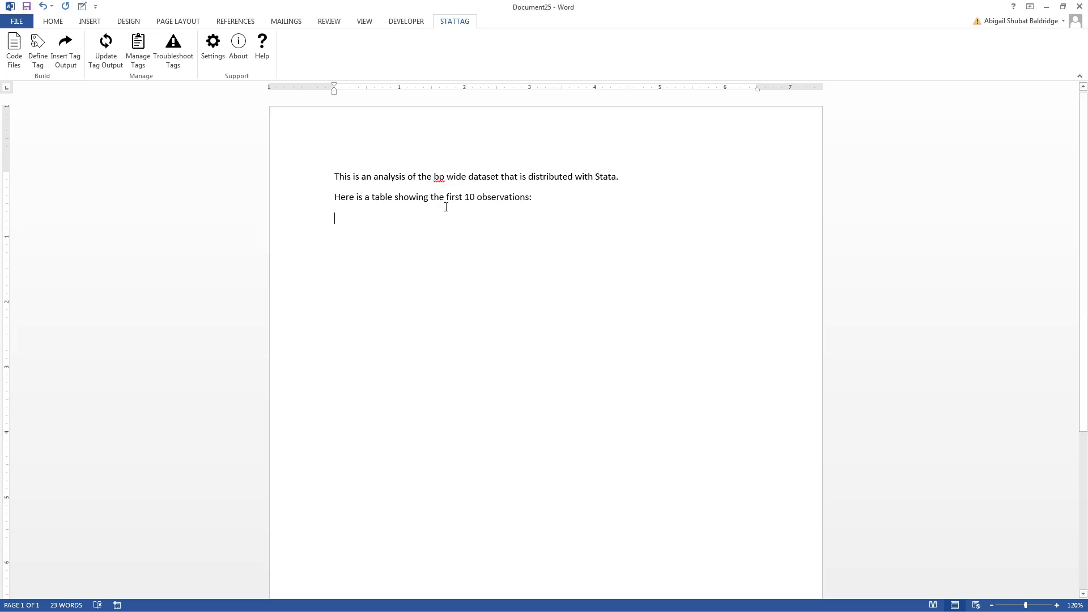
Define a Verbatim tag named "Show data" on the "list if _n<=10" line with On Demand refresh, and insert its output below the text.
{"action": "left_click", "coordinate": [37, 63]}
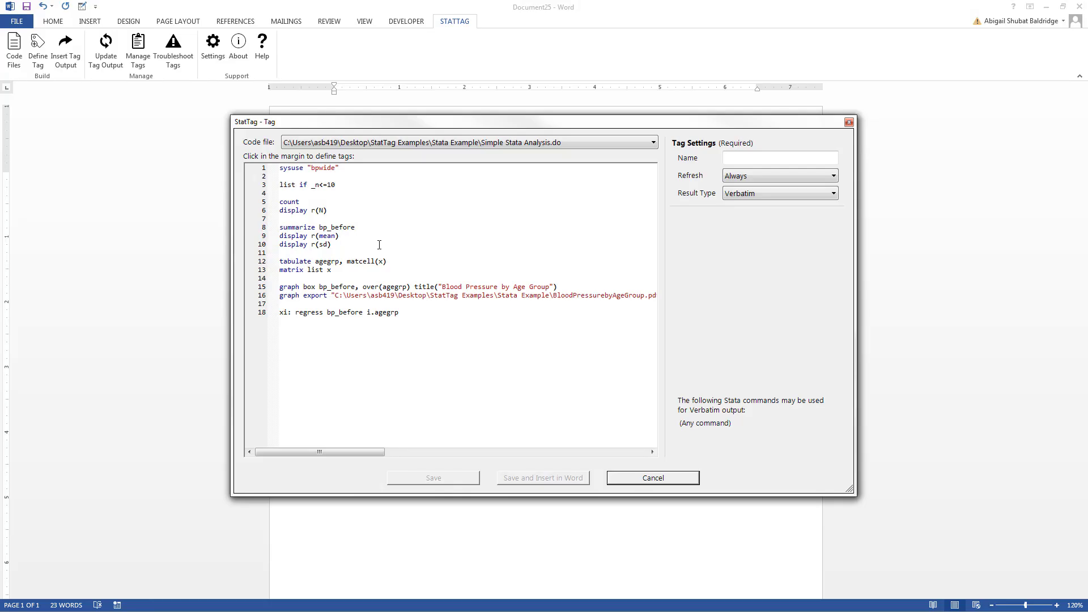
{"action": "left_click", "coordinate": [272, 188]}
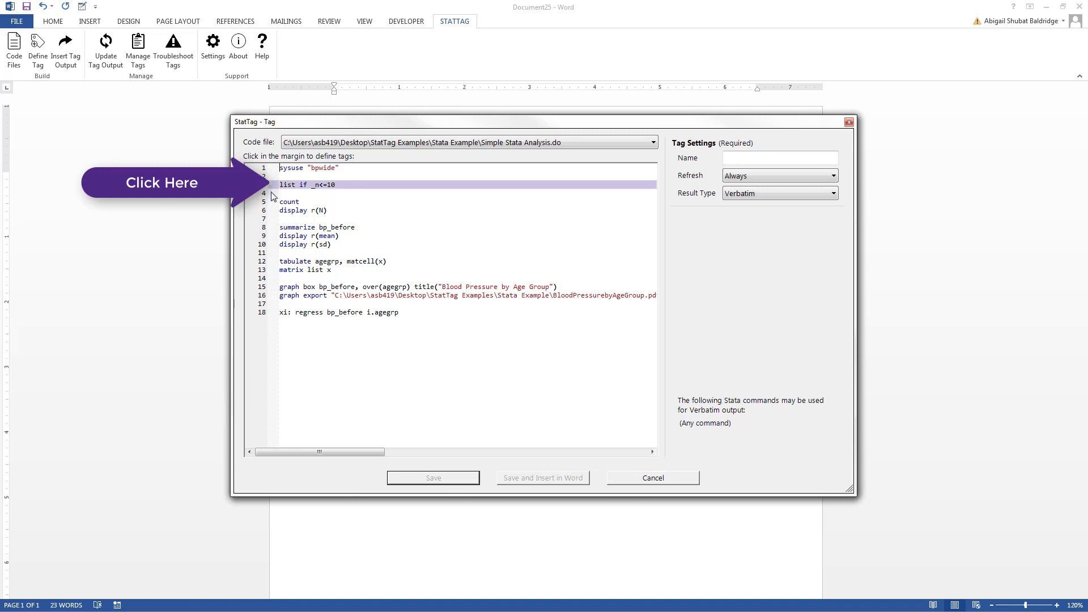
{"action": "left_click_drag", "start_coordinate": [270, 197], "coordinate": [273, 187]}
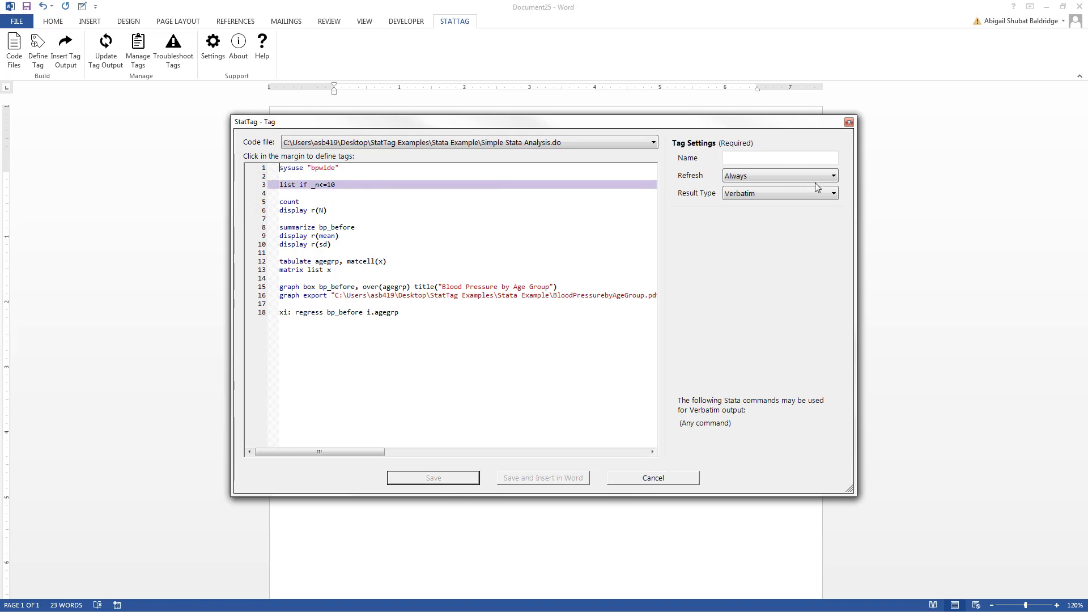
{"action": "left_click", "coordinate": [813, 164]}
{"action": "type", "text": "Show data"}
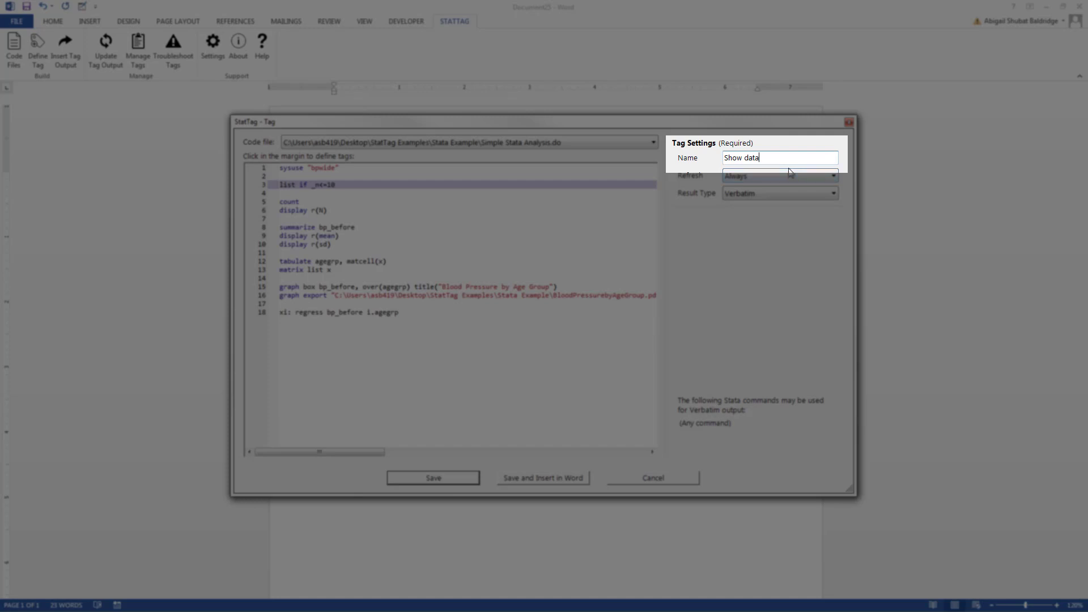
{"action": "left_click", "coordinate": [792, 173]}
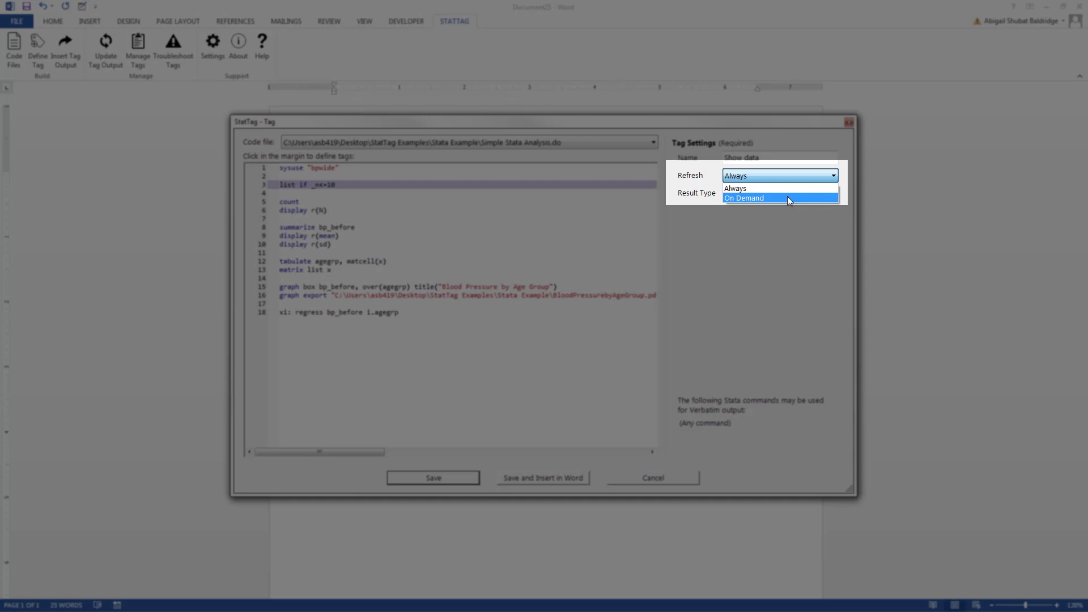
{"action": "left_click", "coordinate": [787, 196]}
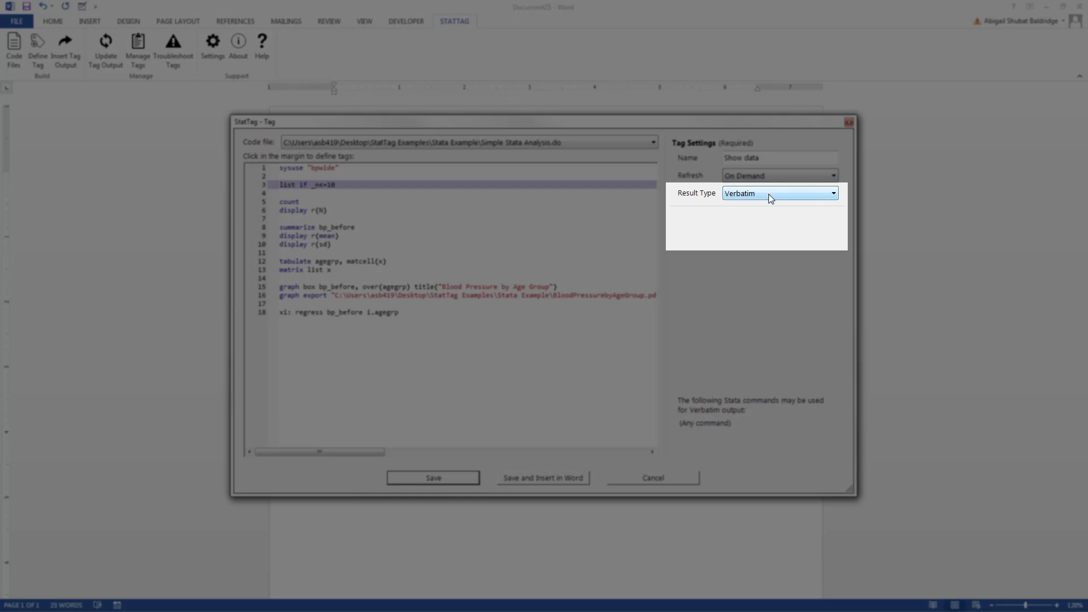
{"action": "left_click", "coordinate": [769, 194]}
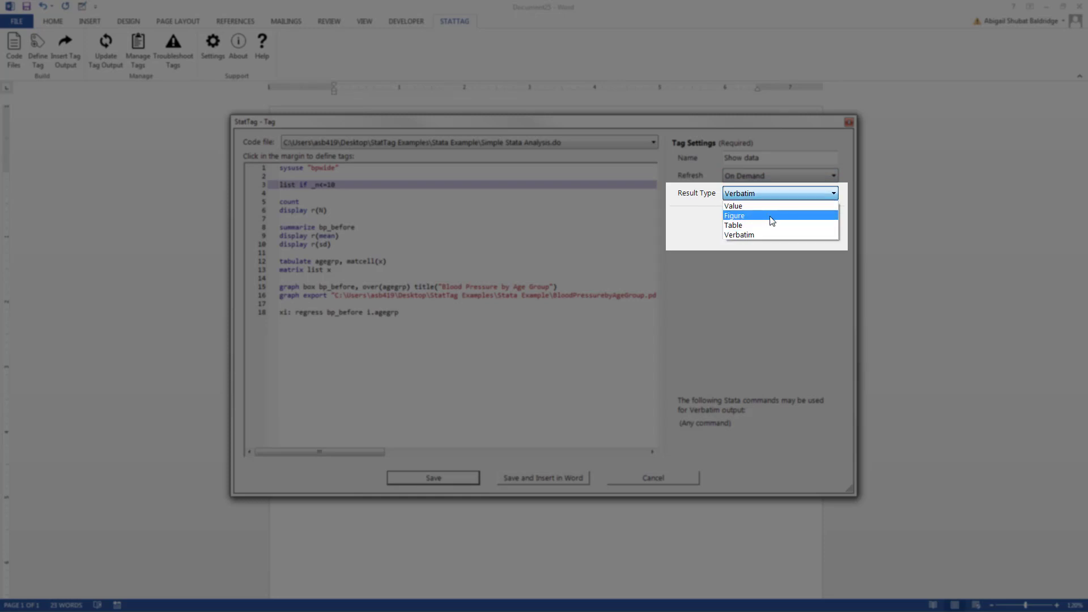
{"action": "left_click", "coordinate": [770, 233]}
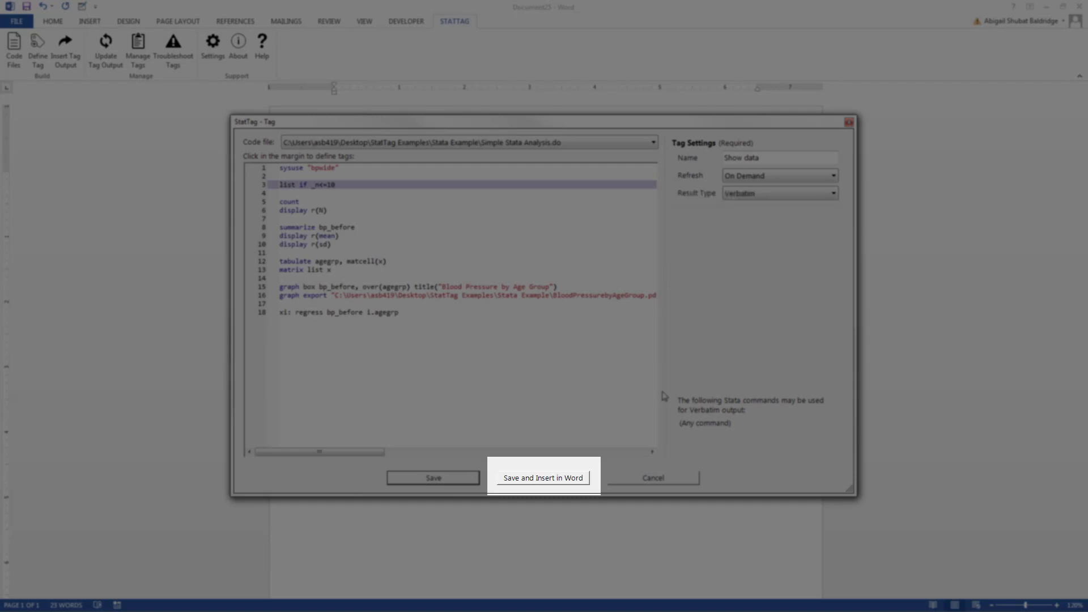
{"action": "left_click", "coordinate": [582, 481]}
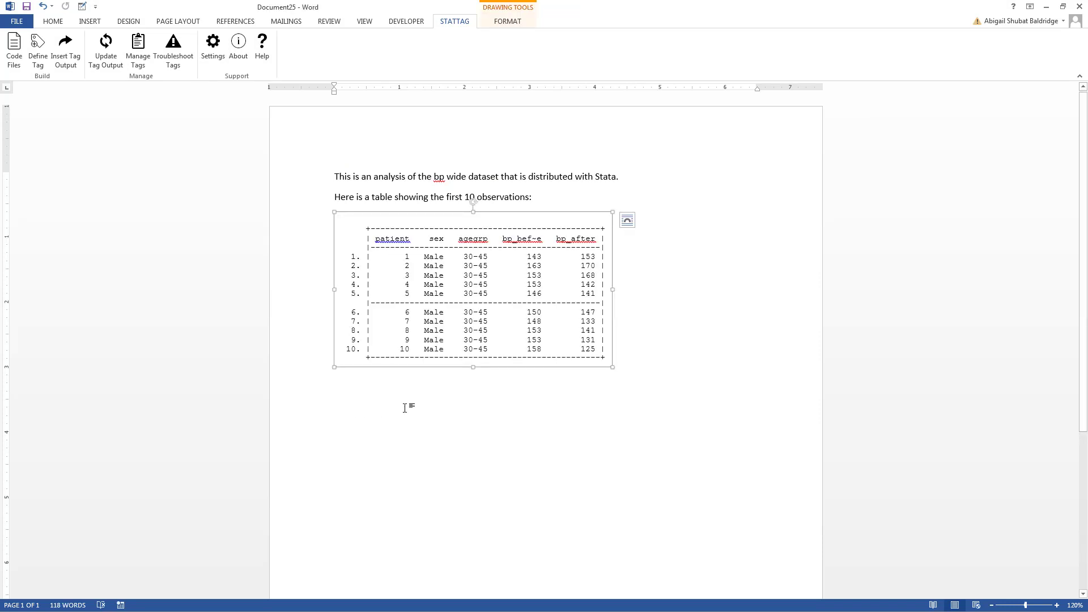
Start a new paragraph below the inserted table output with the text "The are n=".
{"action": "left_click", "coordinate": [766, 377]}
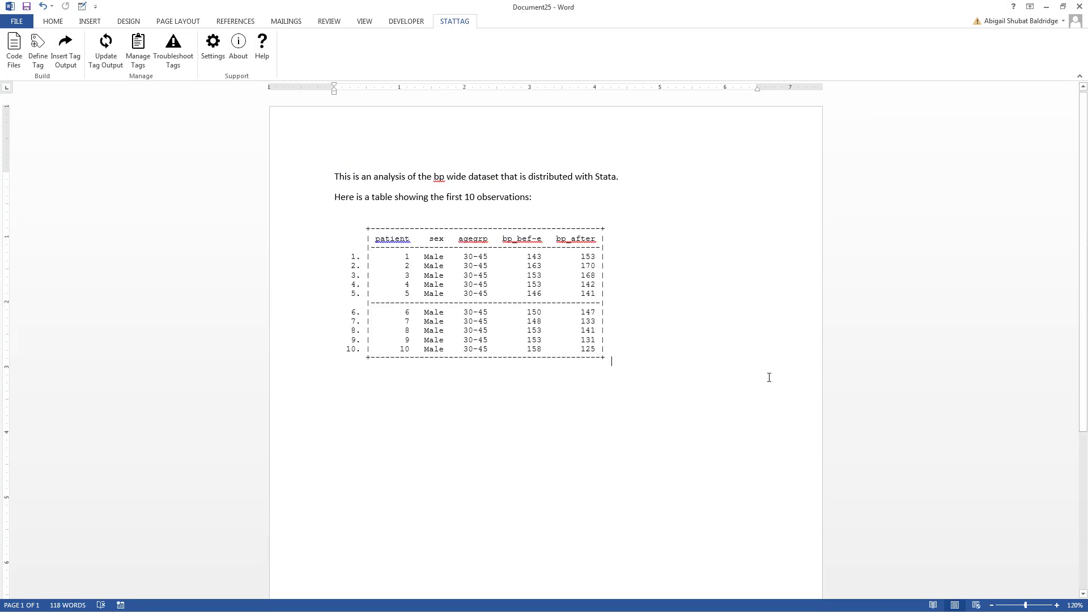
{"action": "key", "text": "Return"}
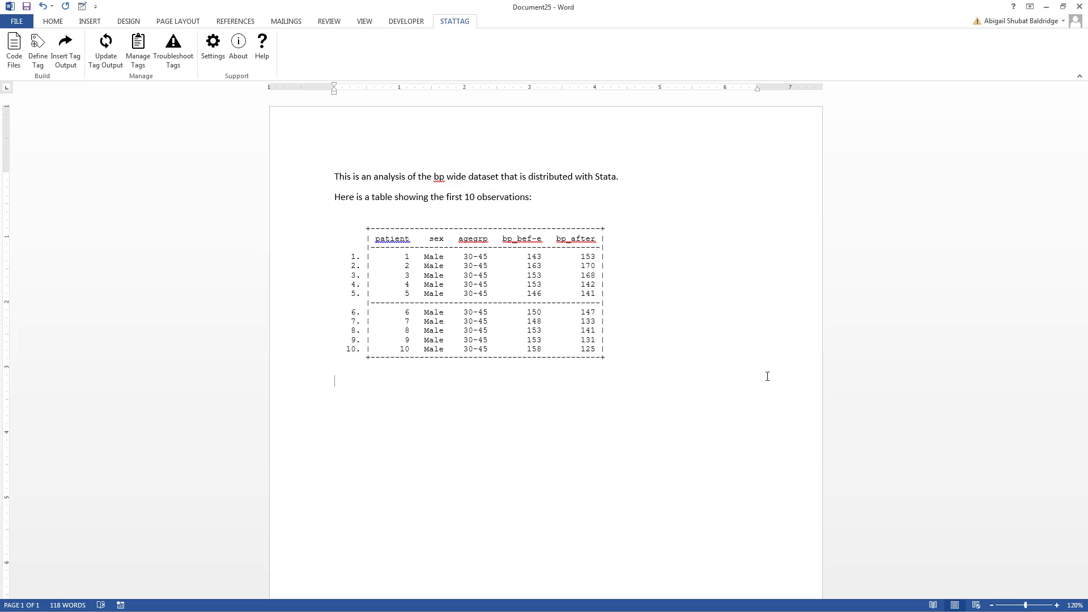
{"action": "type", "text": "The are n="}
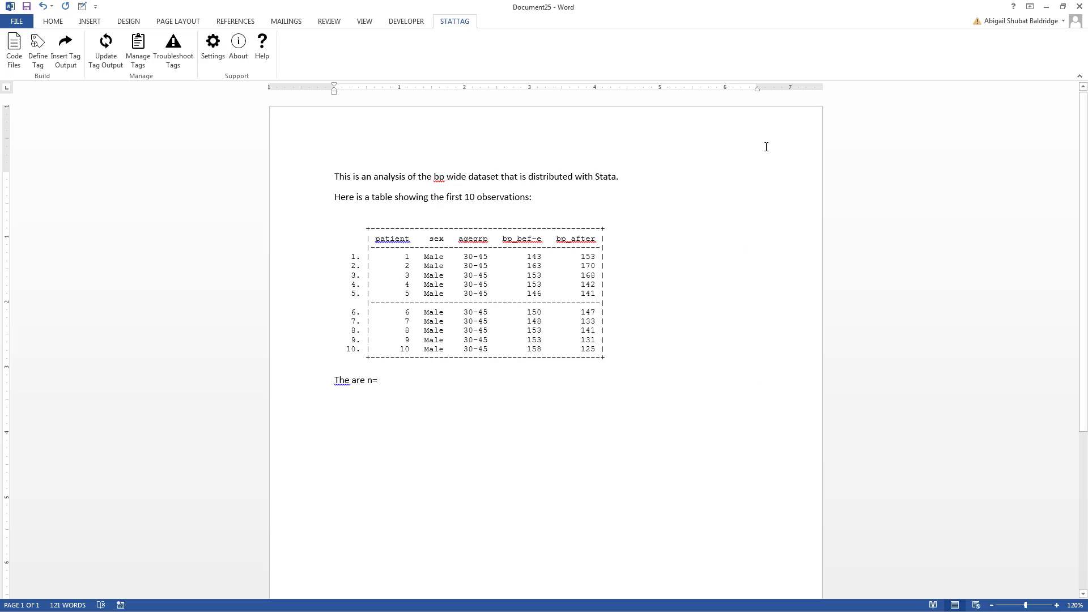
Define a Value tag named "Total N" on the "display r(N)" line and insert its output after "n=".
{"action": "left_click", "coordinate": [40, 52]}
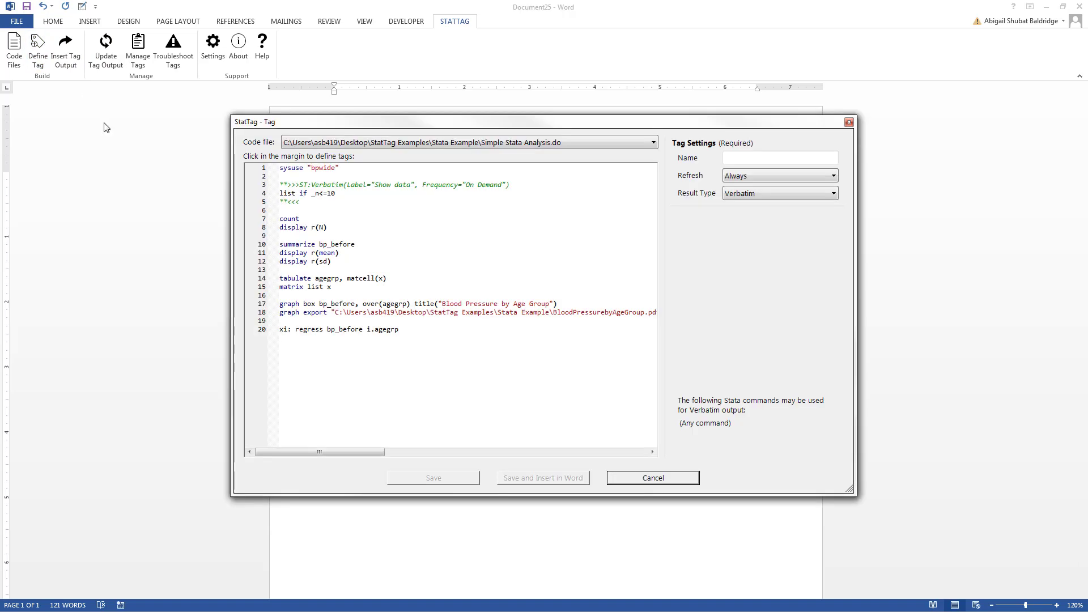
{"action": "left_click", "coordinate": [273, 229]}
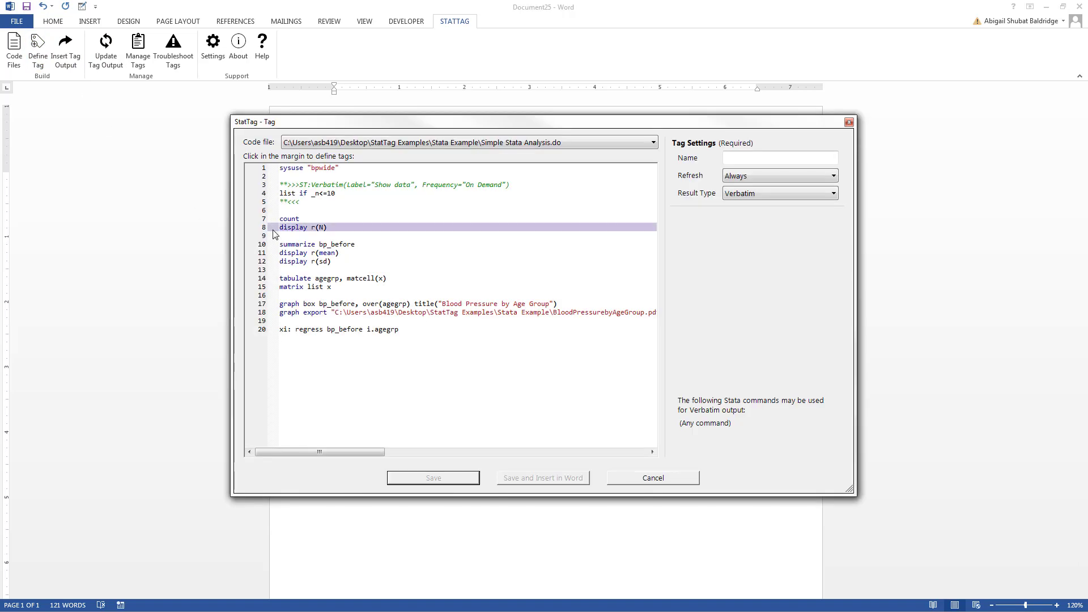
{"action": "left_click", "coordinate": [761, 158]}
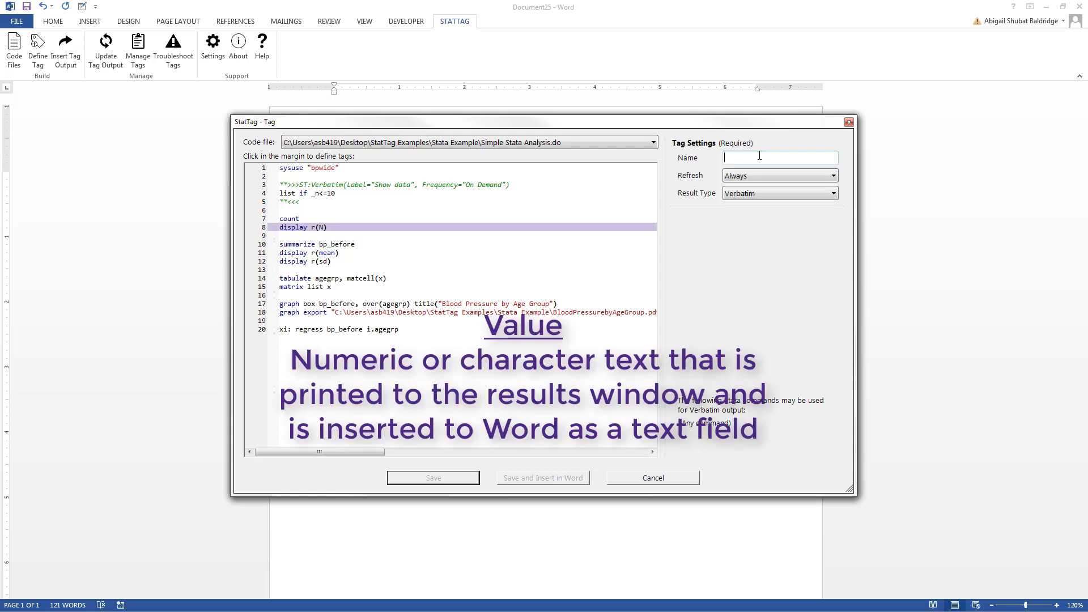
{"action": "type", "text": "Total N"}
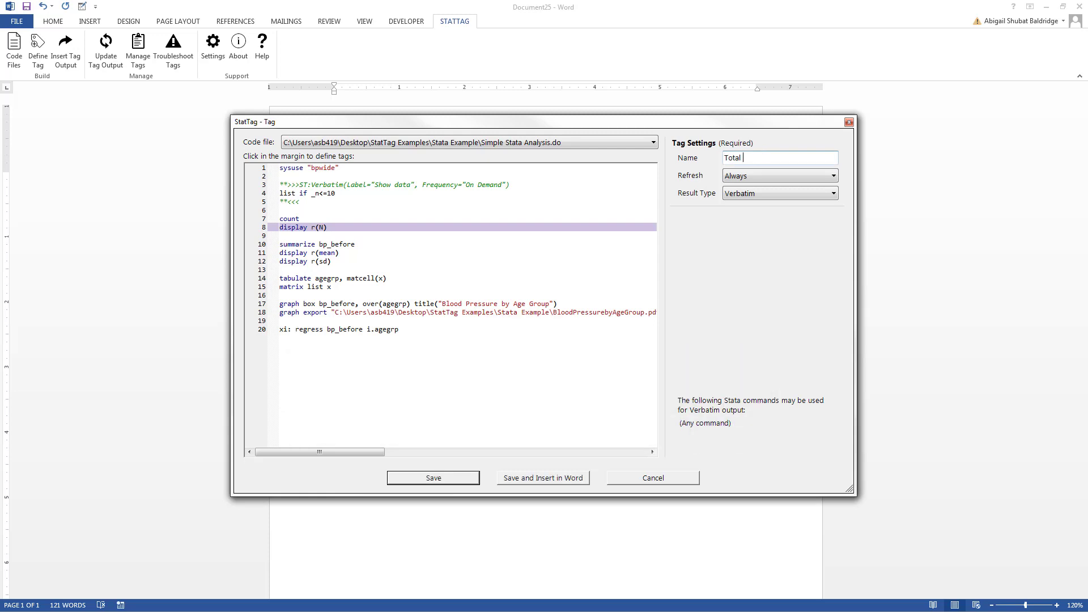
{"action": "left_click", "coordinate": [754, 194]}
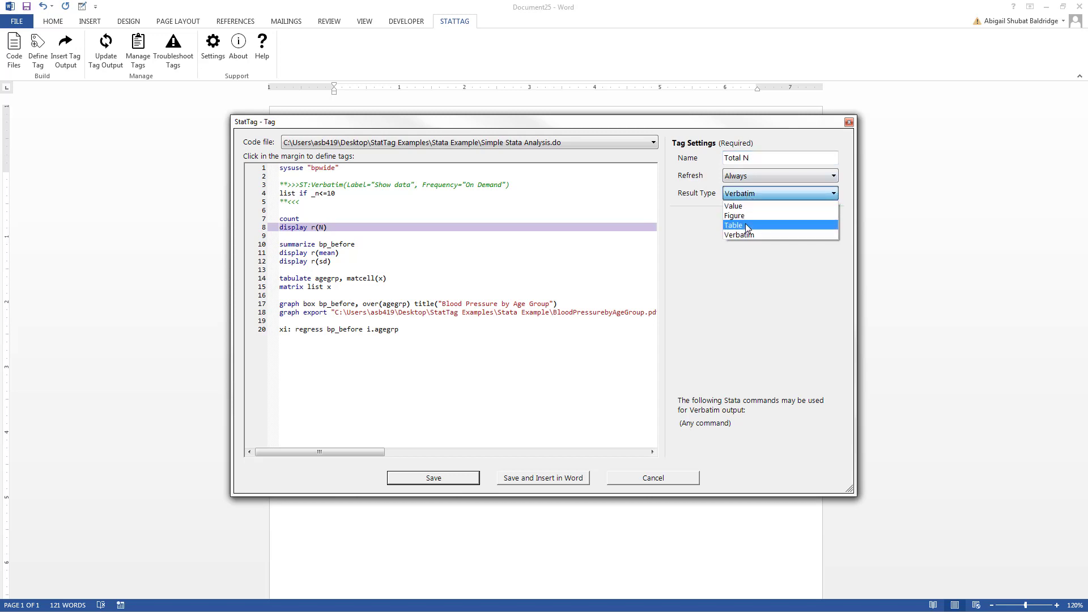
{"action": "left_click", "coordinate": [747, 204]}
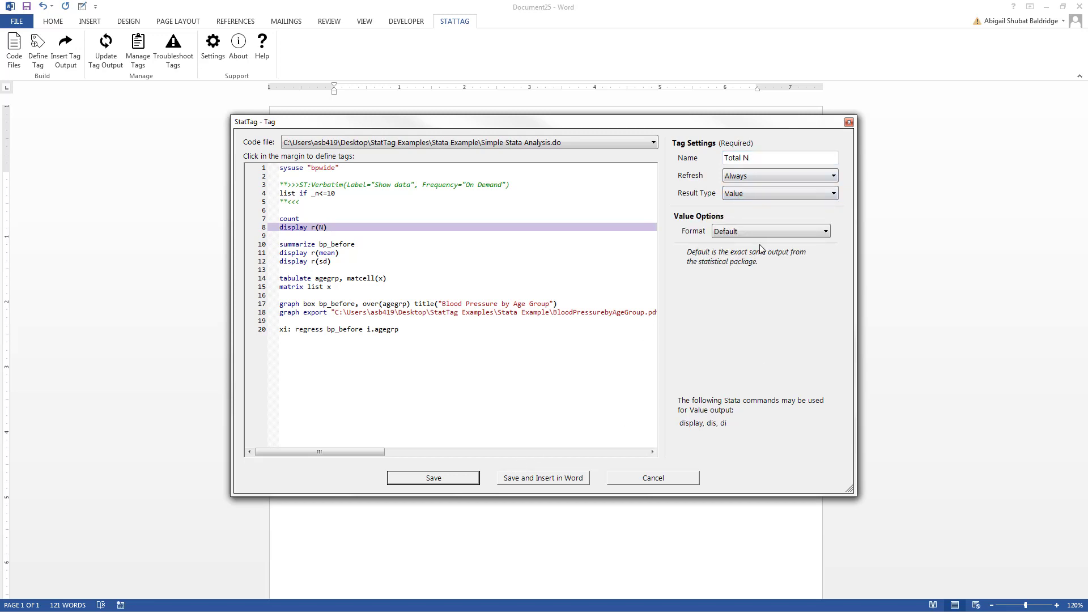
{"action": "left_click", "coordinate": [562, 478]}
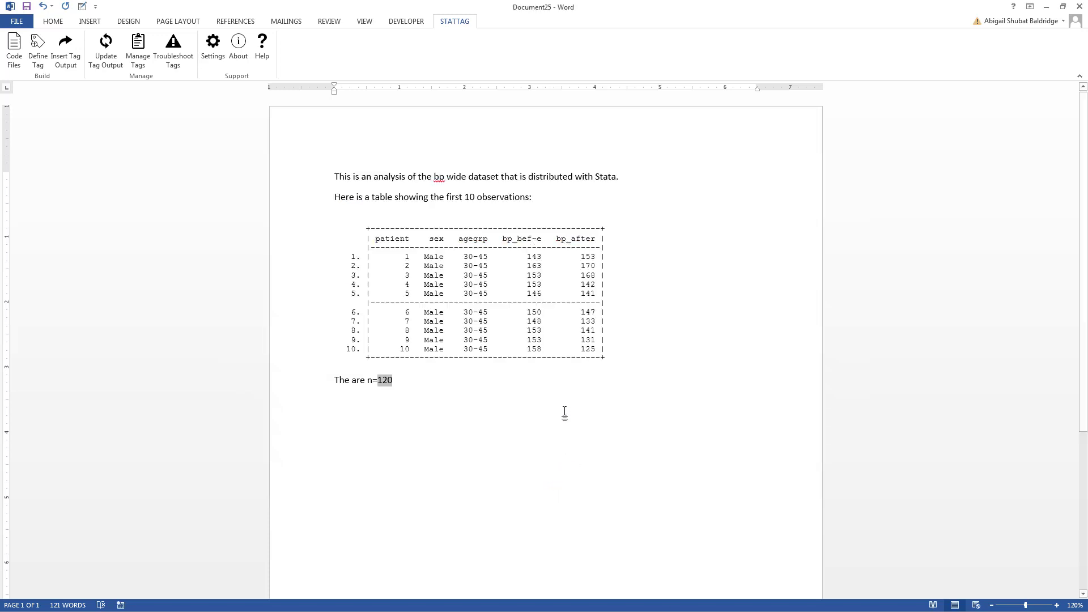
Continue the sentence after the inserted value with "observations in the dataset, and the mean (sd) blood pressure is".
{"action": "key", "text": "End"}
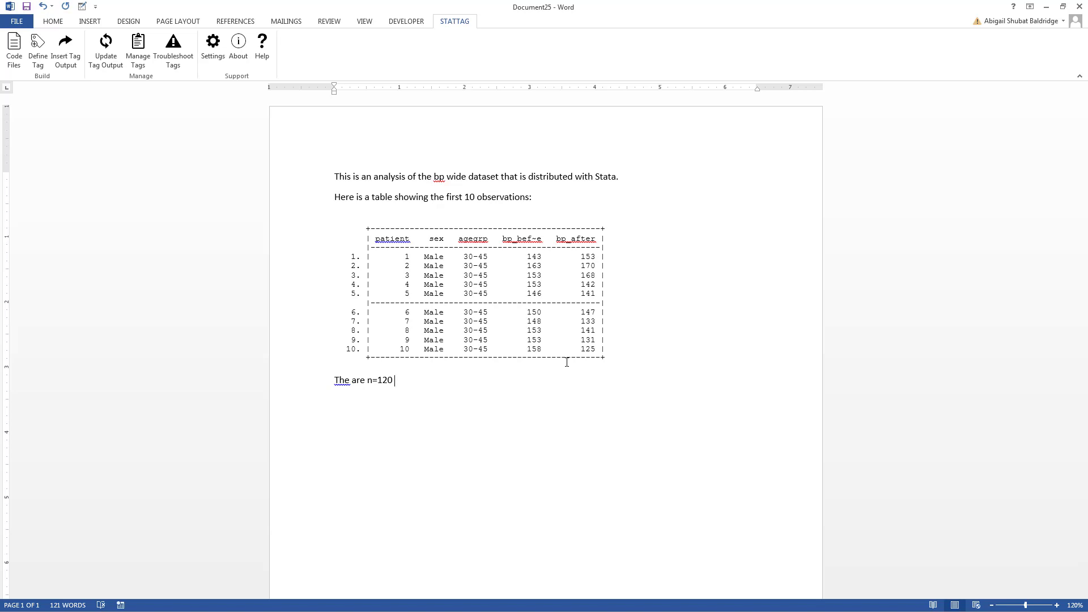
{"action": "type", "text": "observations in the dataset, and the mean (sd) blood pressure is"}
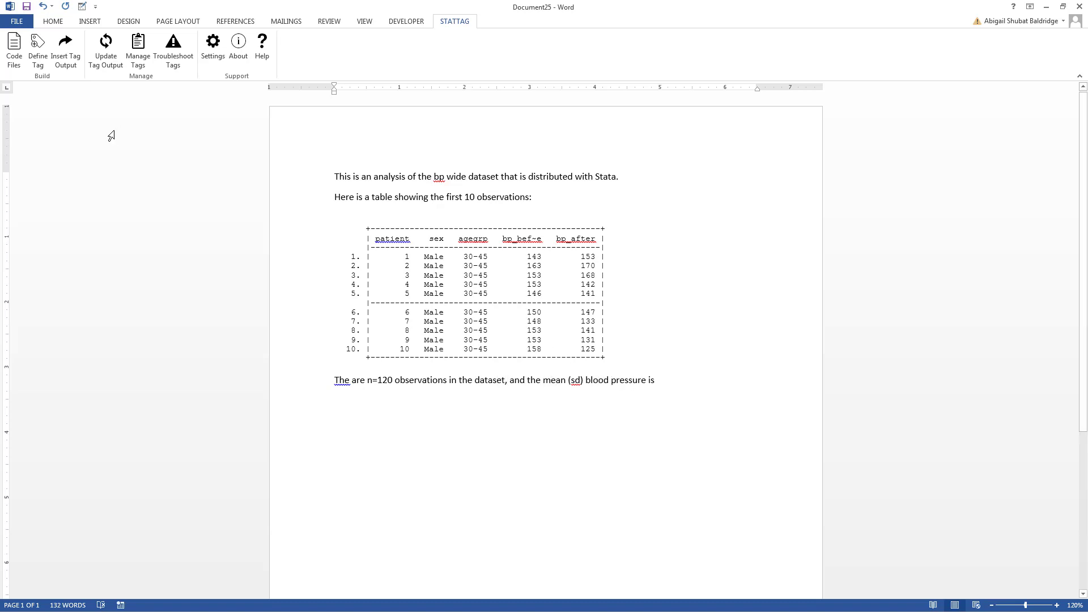
Define a Value tag named "mean" on the "display r(mean)" line and insert its output at the end of the sentence.
{"action": "left_click", "coordinate": [38, 48]}
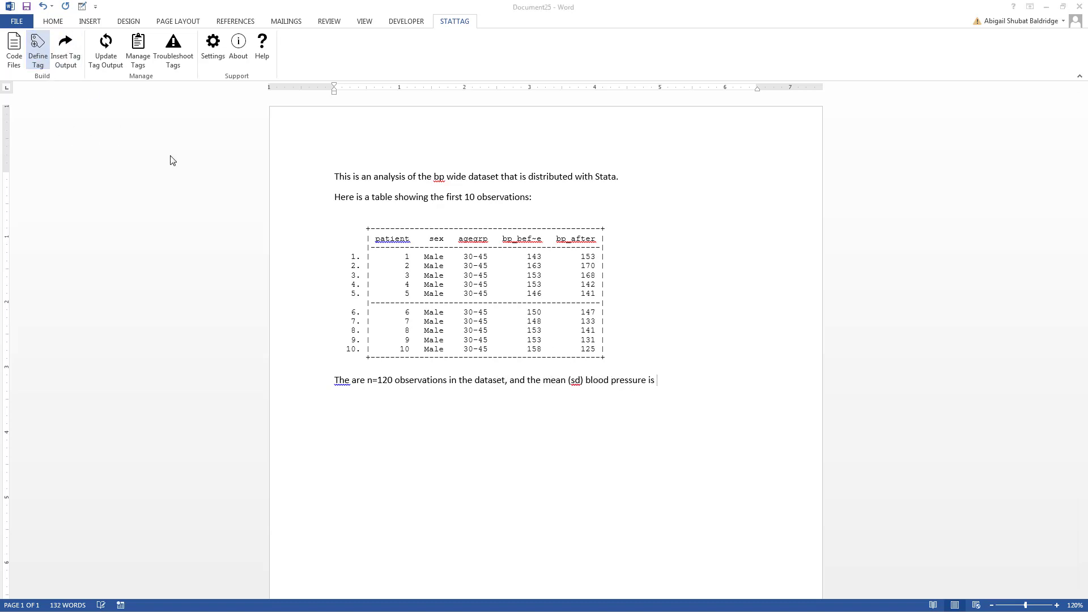
{"action": "left_click", "coordinate": [271, 275]}
{"action": "left_click", "coordinate": [753, 157]}
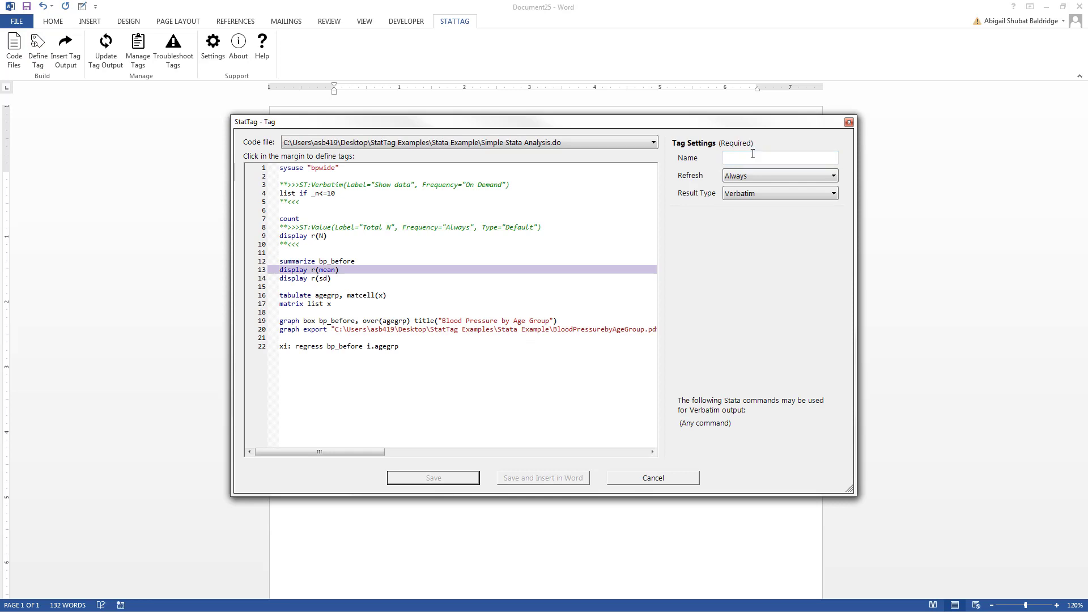
{"action": "type", "text": "mean"}
{"action": "left_click", "coordinate": [773, 193]}
{"action": "left_click", "coordinate": [772, 207]}
{"action": "left_click", "coordinate": [565, 479]}
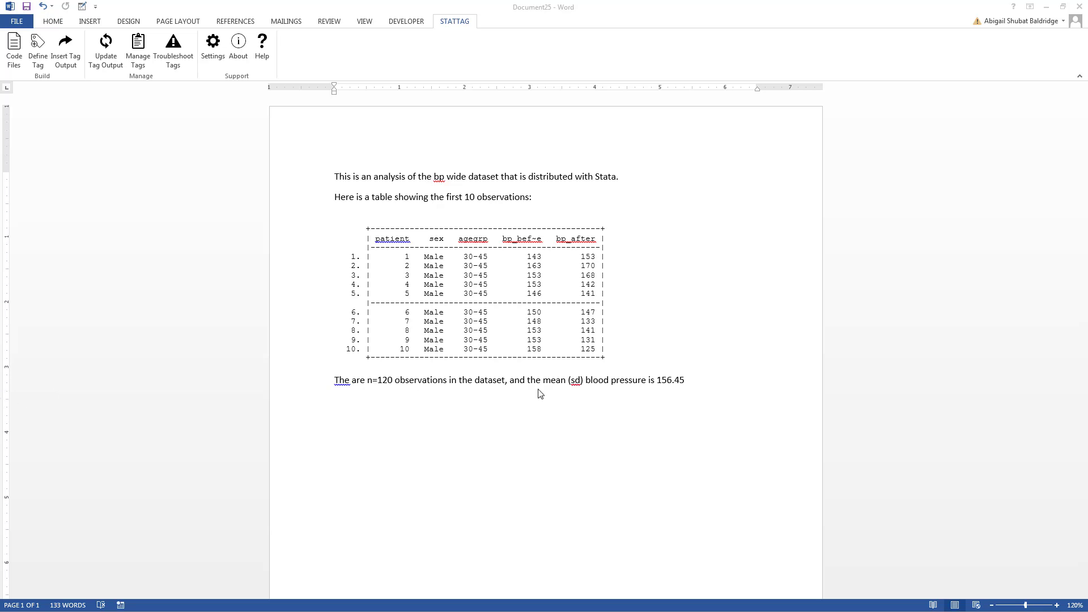
Edit the "mean" tag to use the Numeric format with 1 decimal place and save it.
{"action": "double_click", "coordinate": [671, 380]}
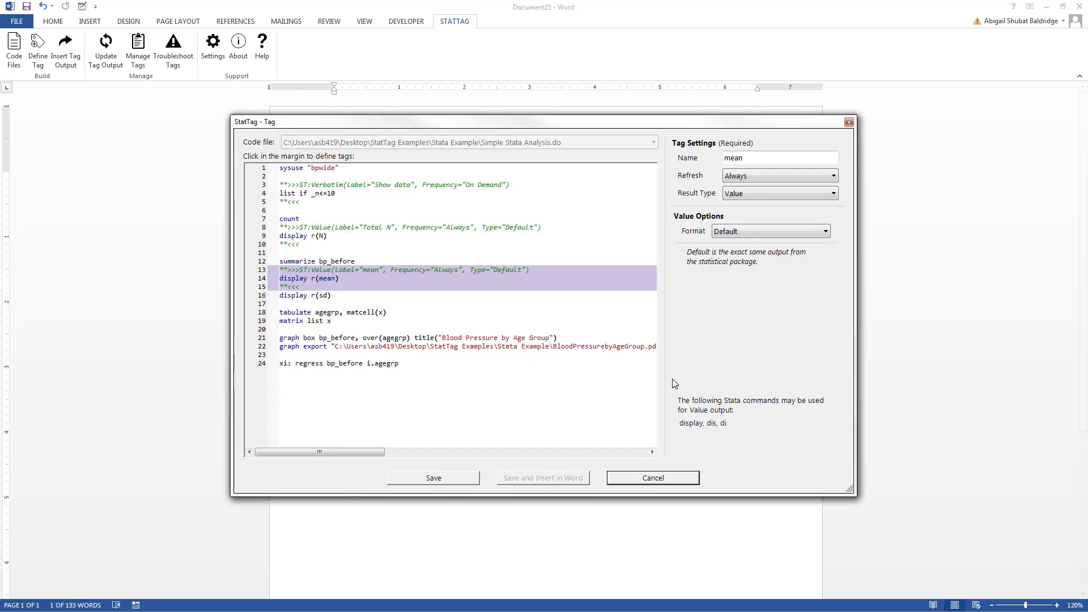
{"action": "left_click", "coordinate": [676, 479]}
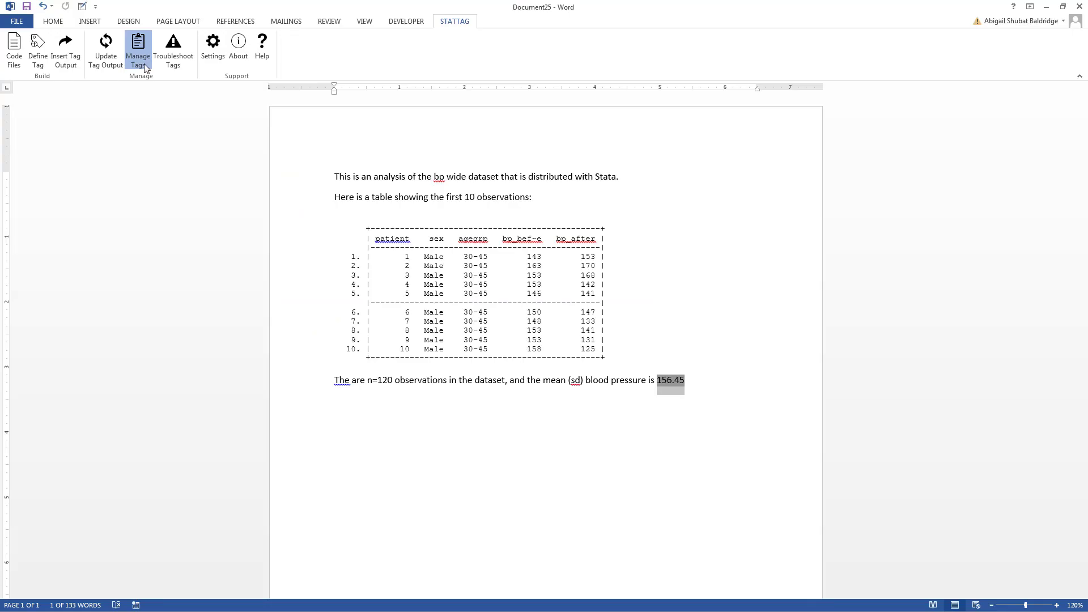
{"action": "left_click", "coordinate": [144, 64]}
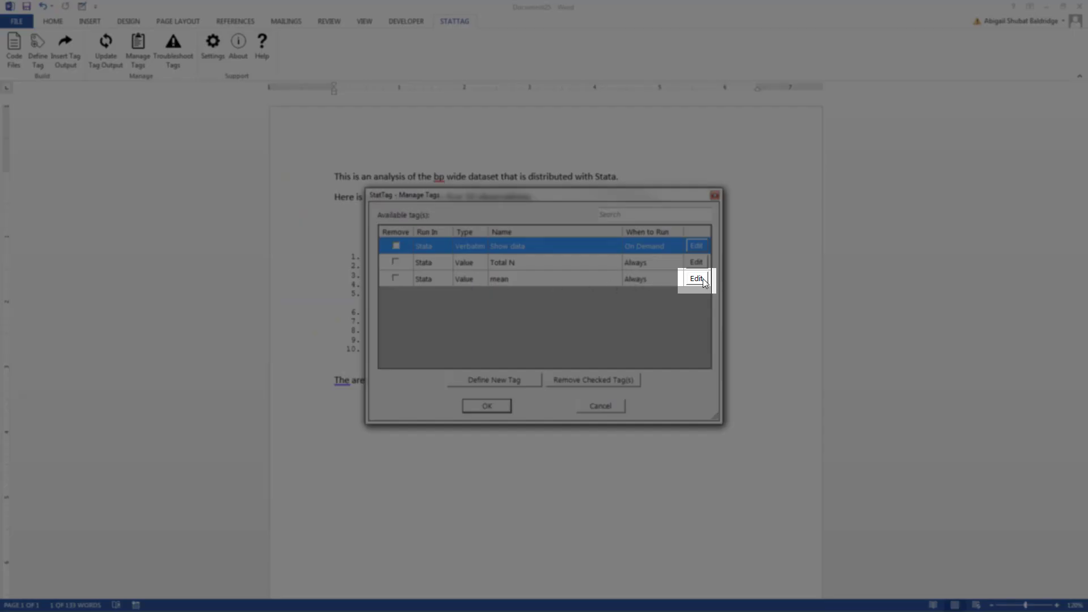
{"action": "left_click", "coordinate": [703, 277]}
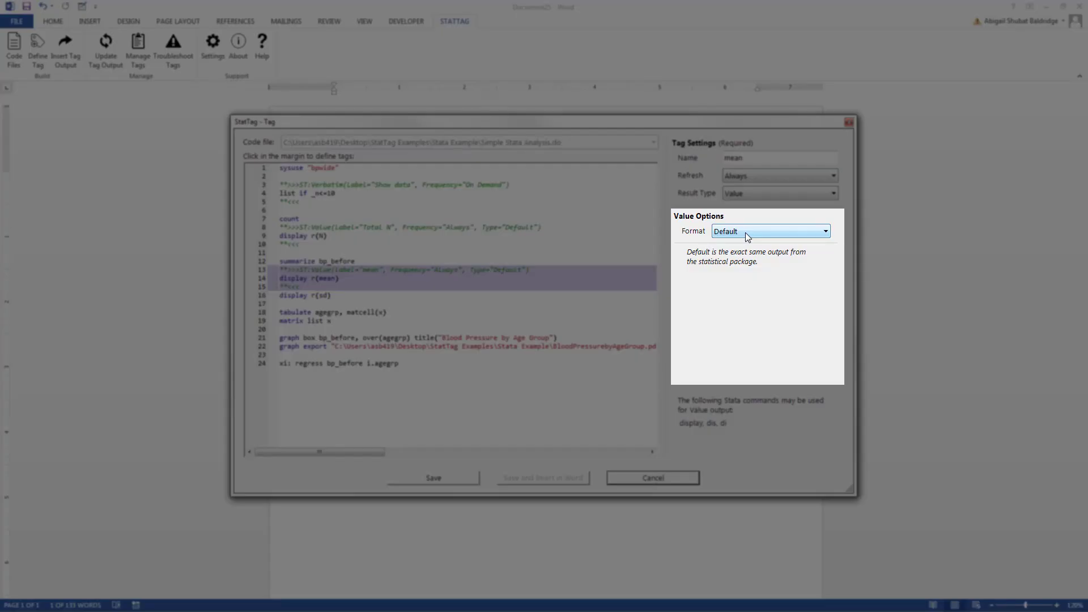
{"action": "left_click", "coordinate": [746, 232]}
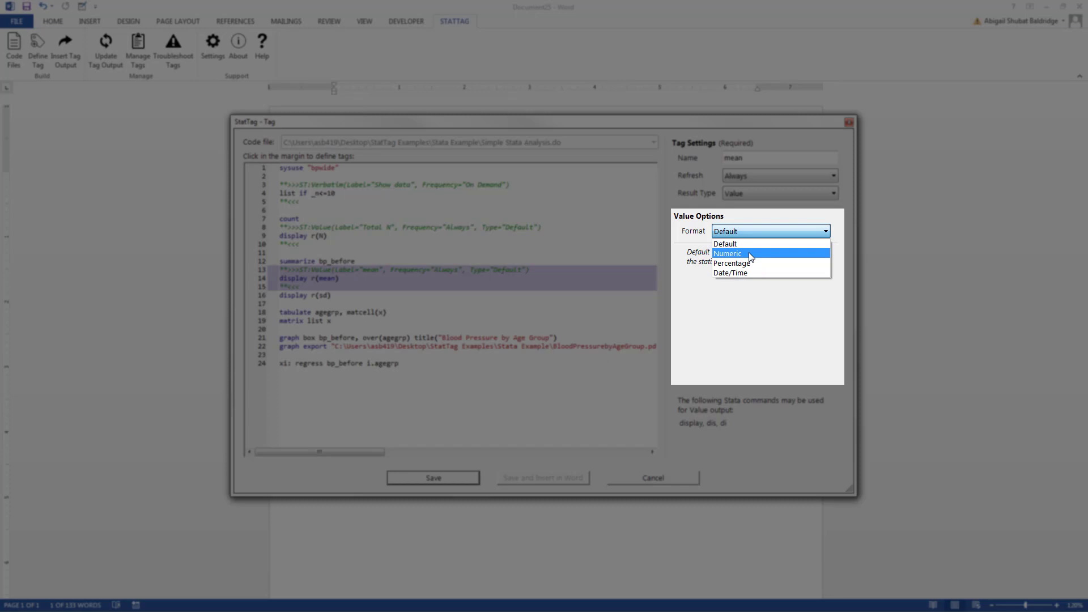
{"action": "left_click", "coordinate": [751, 256]}
{"action": "left_click", "coordinate": [775, 254]}
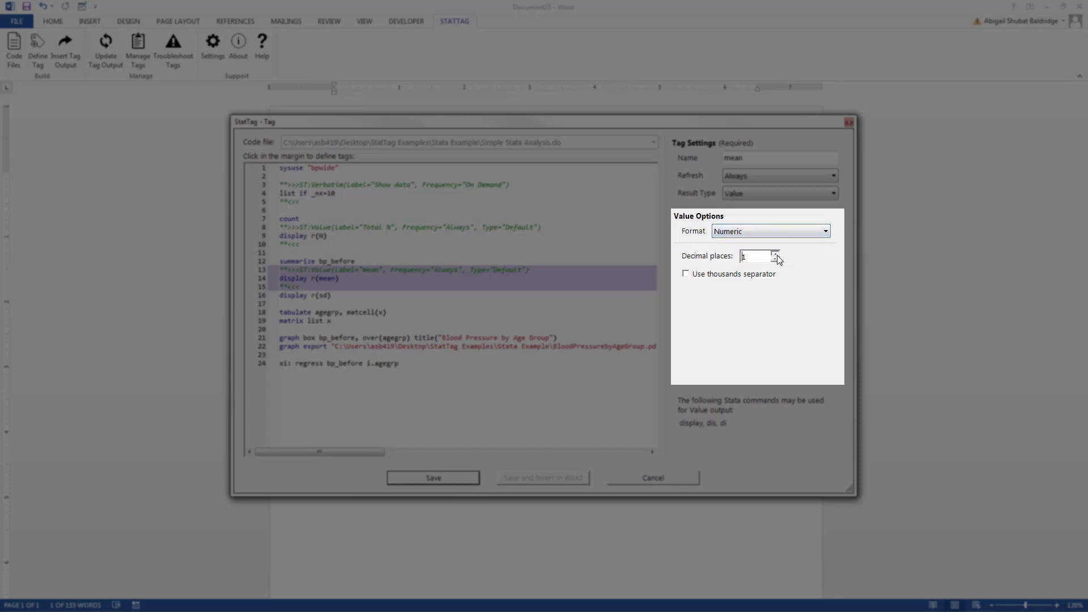
{"action": "left_click", "coordinate": [775, 260]}
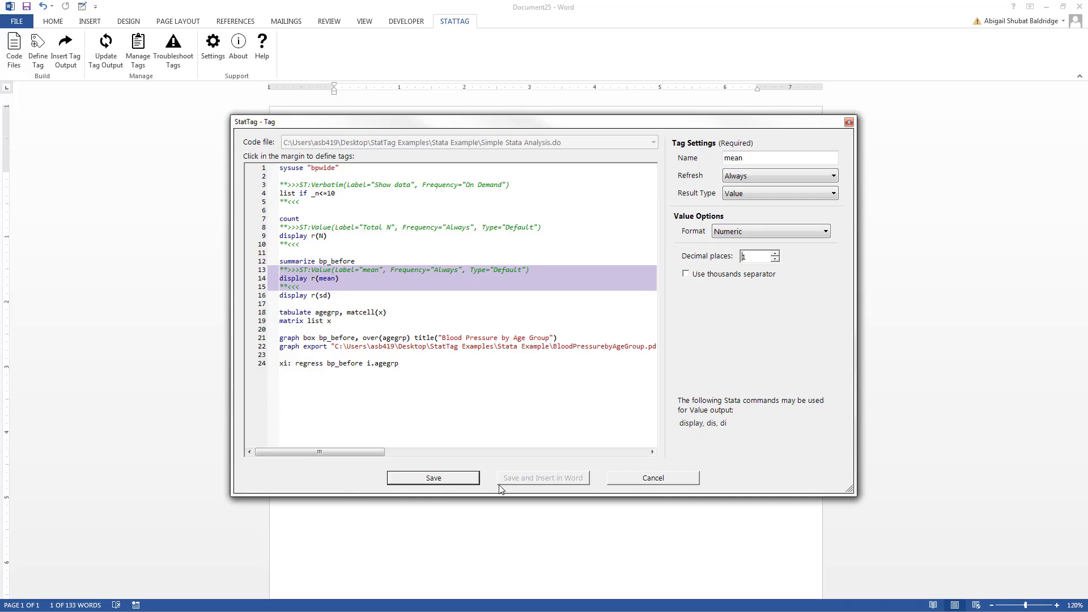
{"action": "left_click", "coordinate": [433, 479]}
{"action": "left_click", "coordinate": [498, 412]}
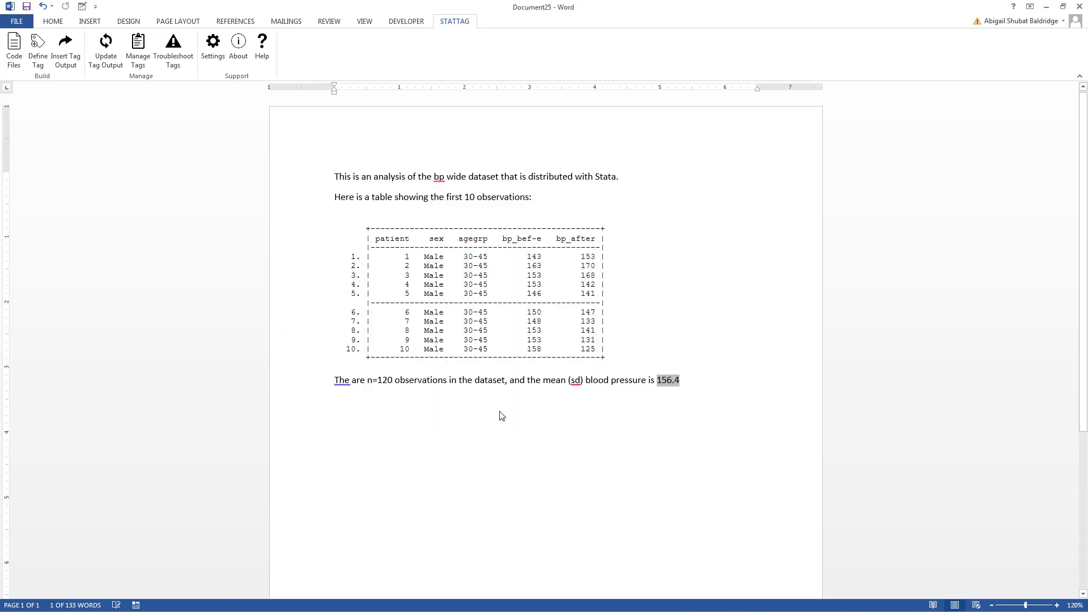
Add "(" after the mean, and insert a Value tag named "SD" for "display r(sd)", formatted as Numeric with 1 decimal place.
{"action": "left_click", "coordinate": [693, 375]}
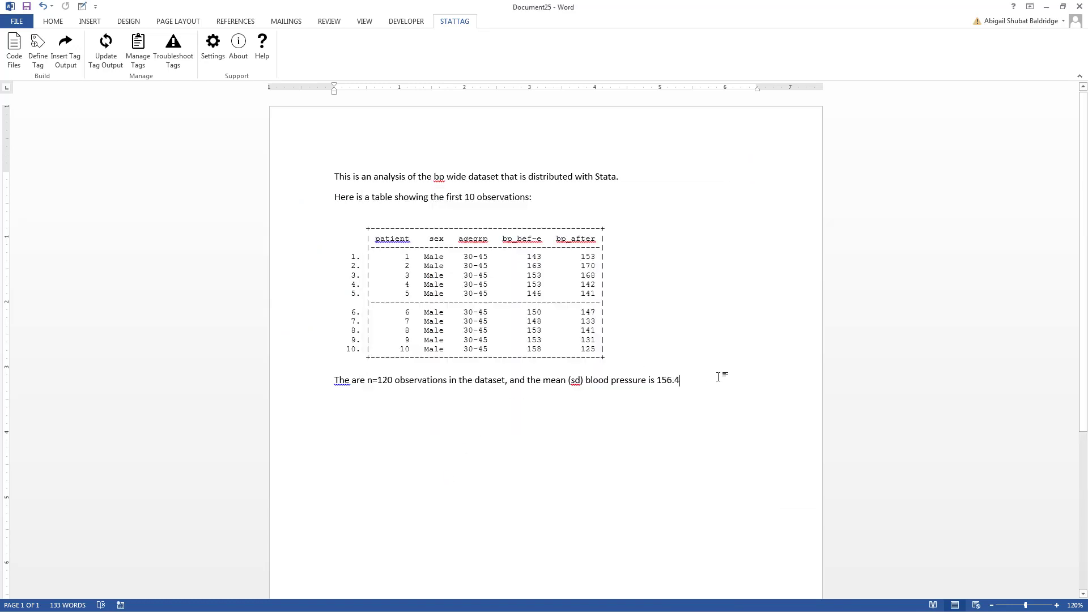
{"action": "type", "text": "("}
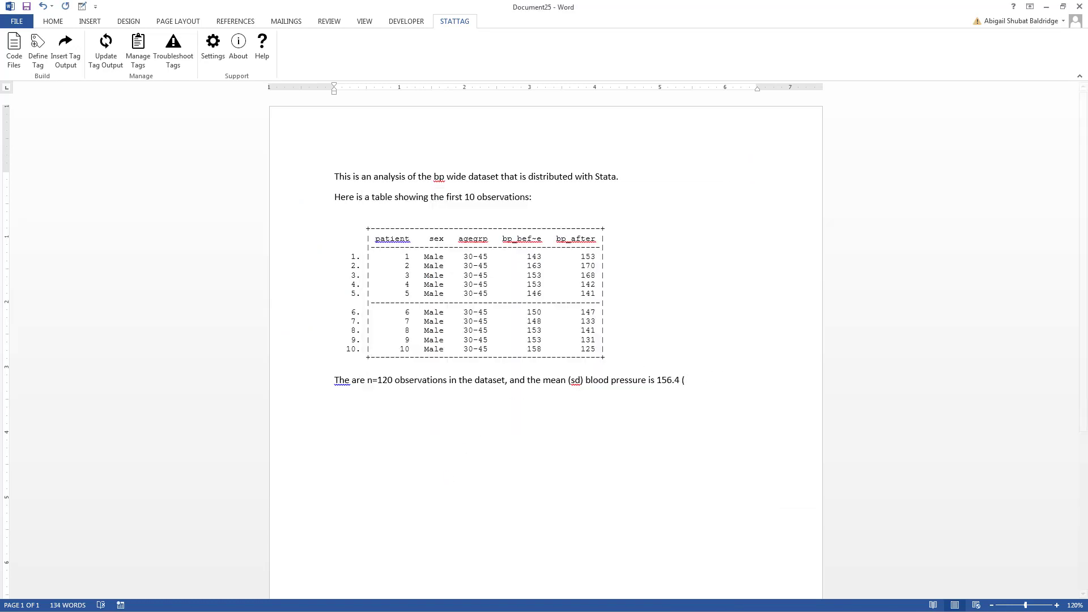
{"action": "left_click", "coordinate": [38, 50]}
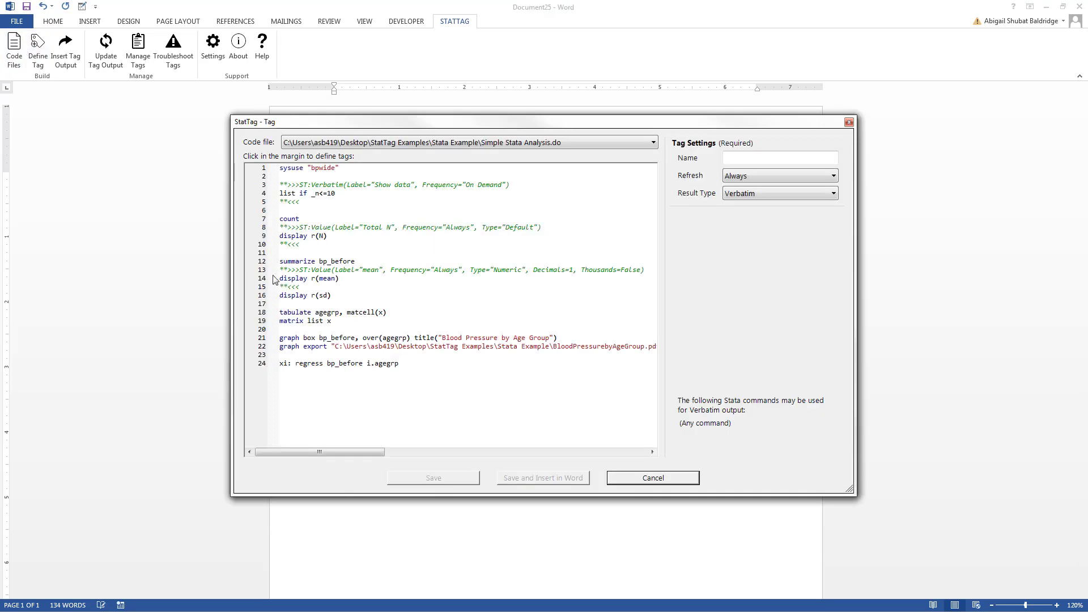
{"action": "left_click", "coordinate": [276, 297]}
{"action": "left_click", "coordinate": [777, 157]}
{"action": "type", "text": "SD"}
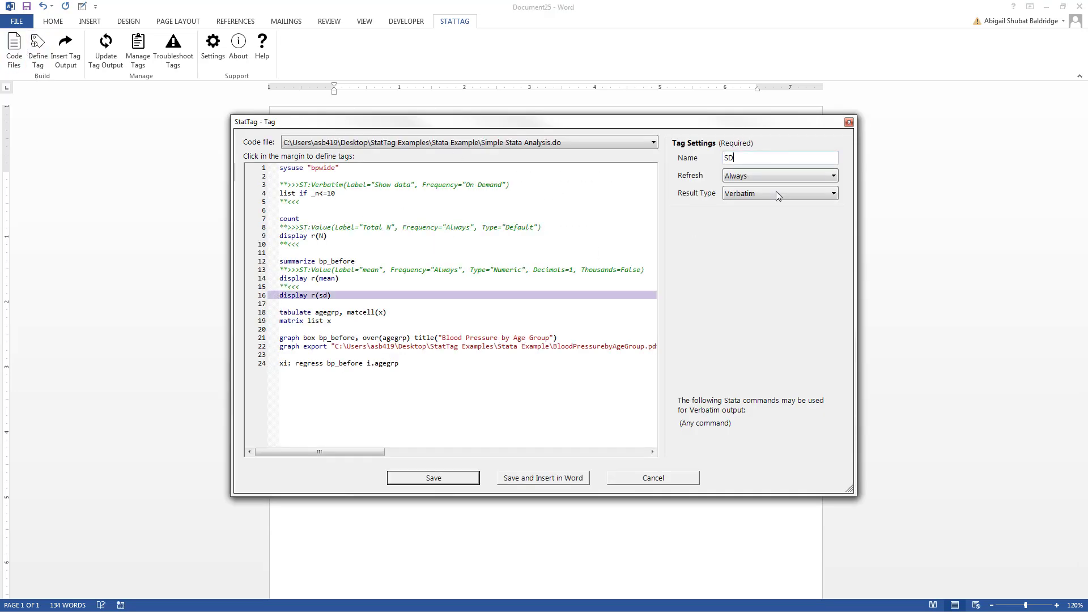
{"action": "left_click", "coordinate": [777, 192]}
{"action": "left_click", "coordinate": [767, 207]}
{"action": "left_click", "coordinate": [769, 231]}
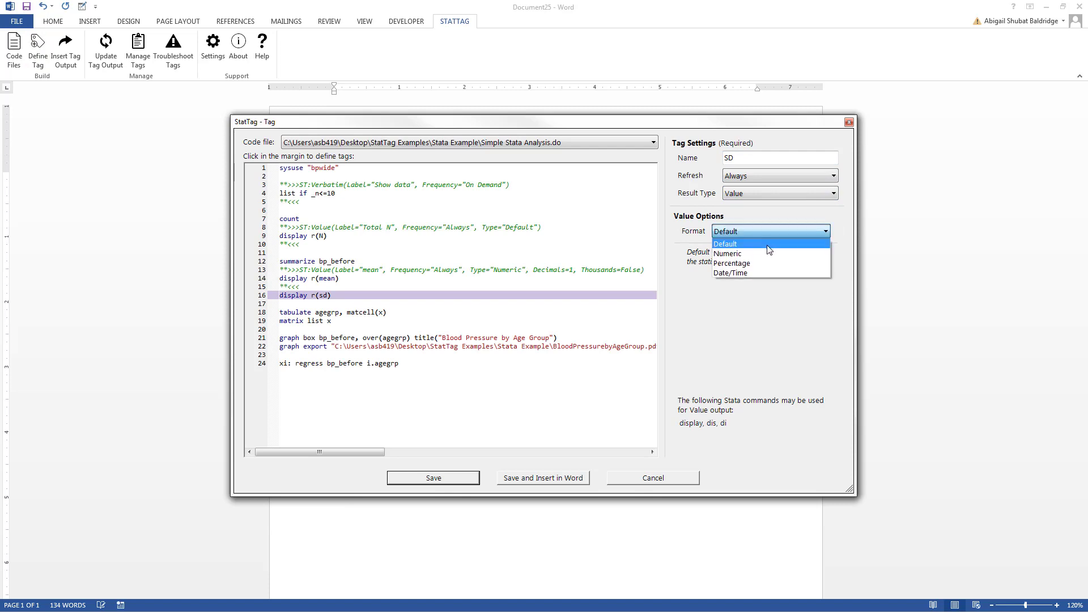
{"action": "left_click", "coordinate": [769, 250]}
{"action": "left_click", "coordinate": [776, 254]}
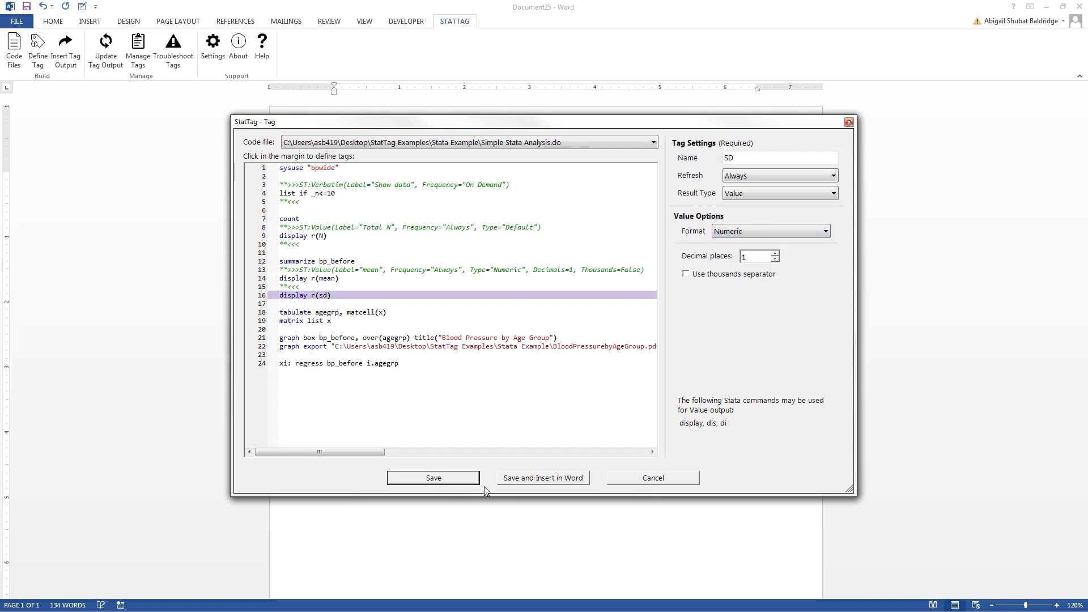
{"action": "left_click", "coordinate": [512, 479]}
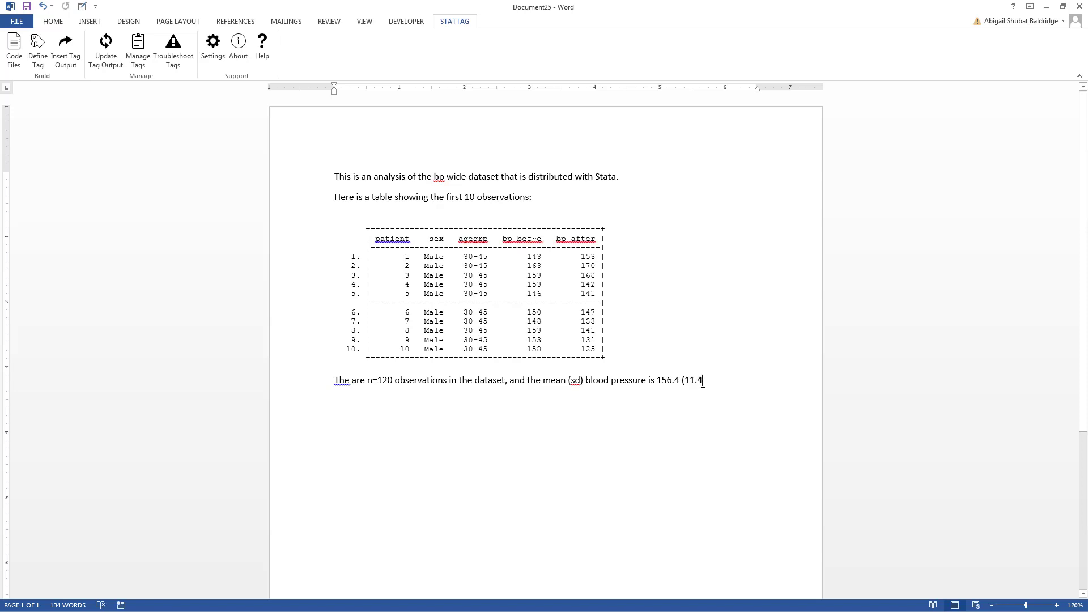
Close the sentence with ")." and add the caption "Table 1." in a new paragraph below it.
{"action": "type", "text": ")."}
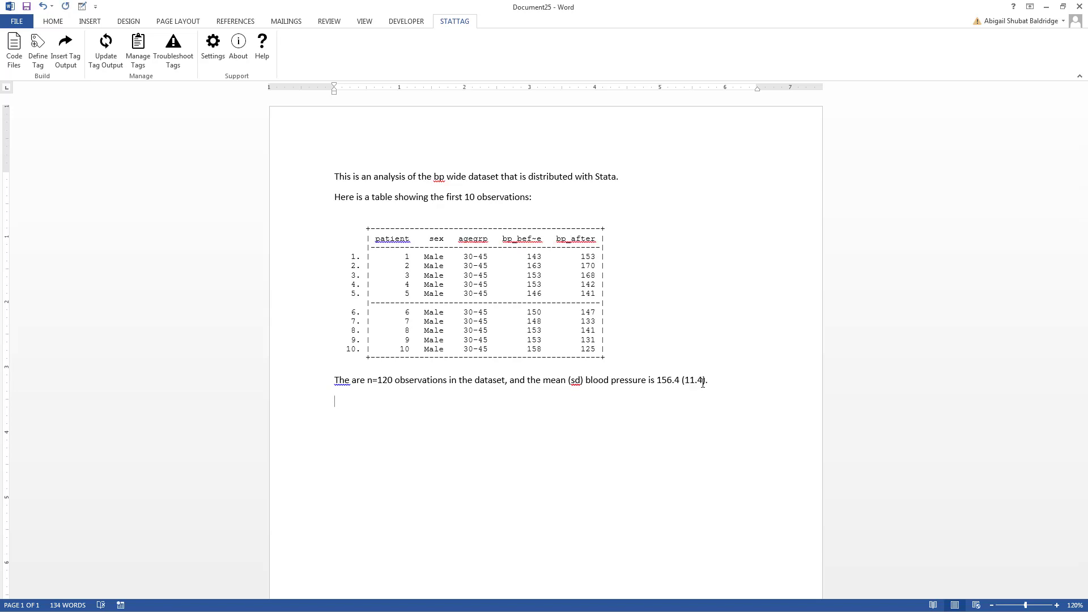
{"action": "key", "text": "Return"}
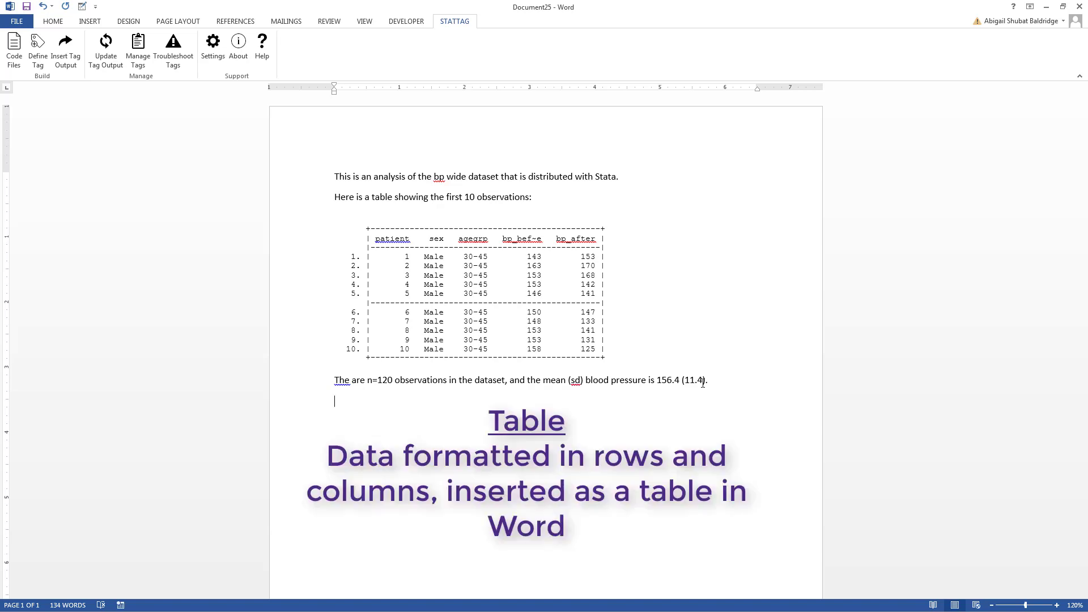
{"action": "type", "text": "Table 1."}
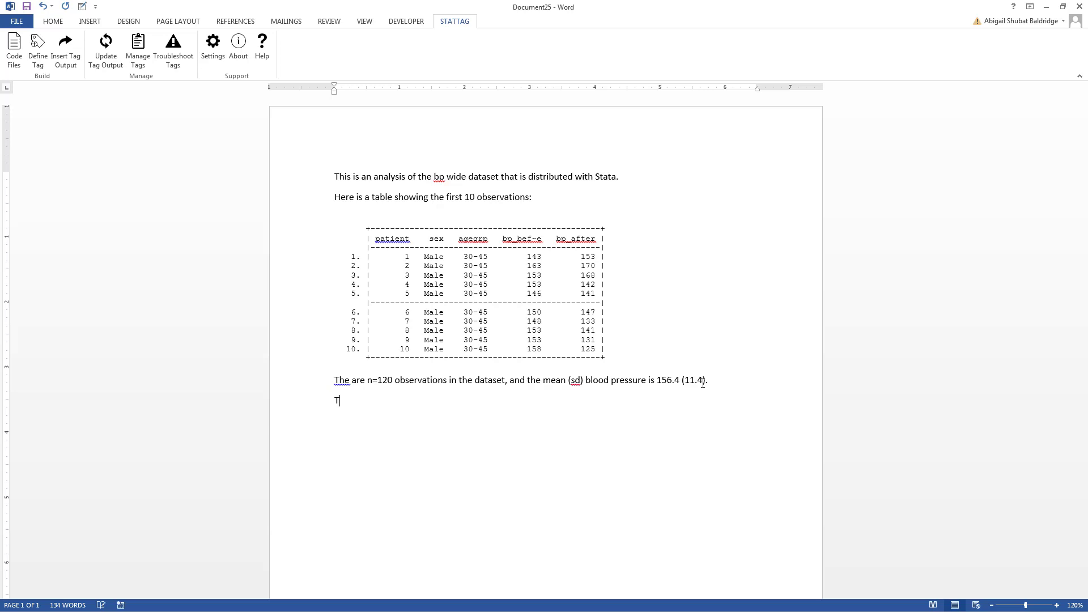
Define a Table tag named "Table 1" on the "matrix list x" line and insert its output below the caption.
{"action": "left_click", "coordinate": [38, 57]}
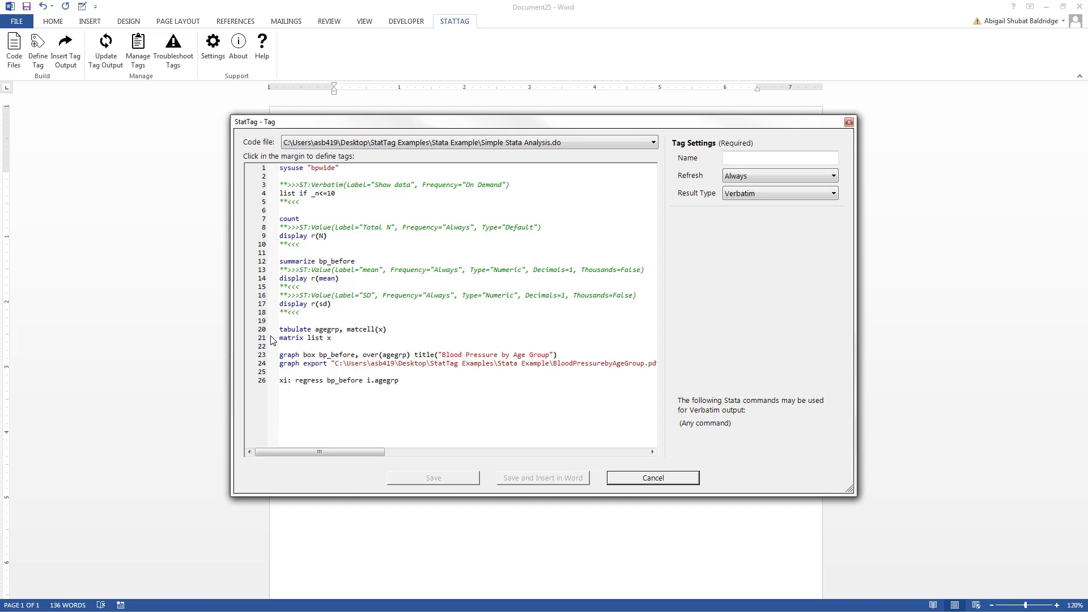
{"action": "left_click", "coordinate": [271, 337]}
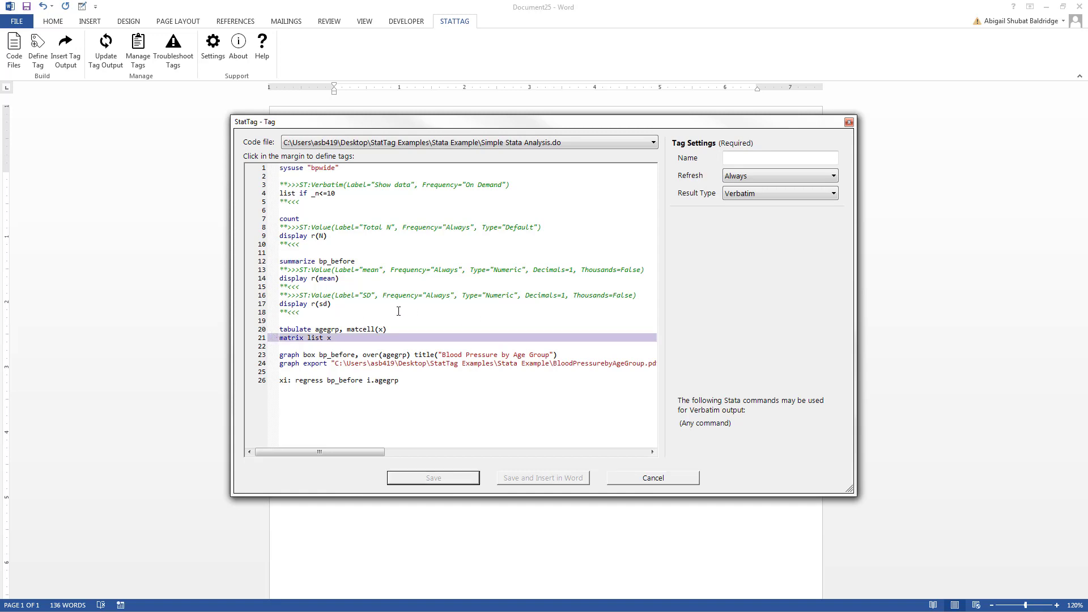
{"action": "left_click", "coordinate": [752, 158]}
{"action": "type", "text": "T"}
{"action": "key", "text": "BackSpace"}
{"action": "type", "text": "Tab"}
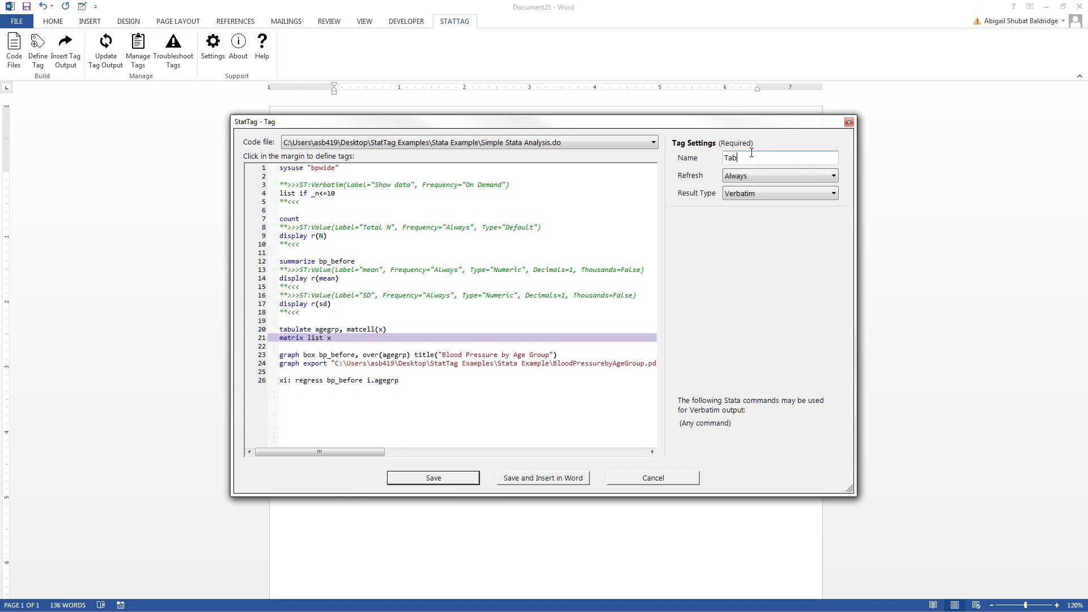
{"action": "type", "text": "le 1"}
{"action": "left_click", "coordinate": [747, 193]}
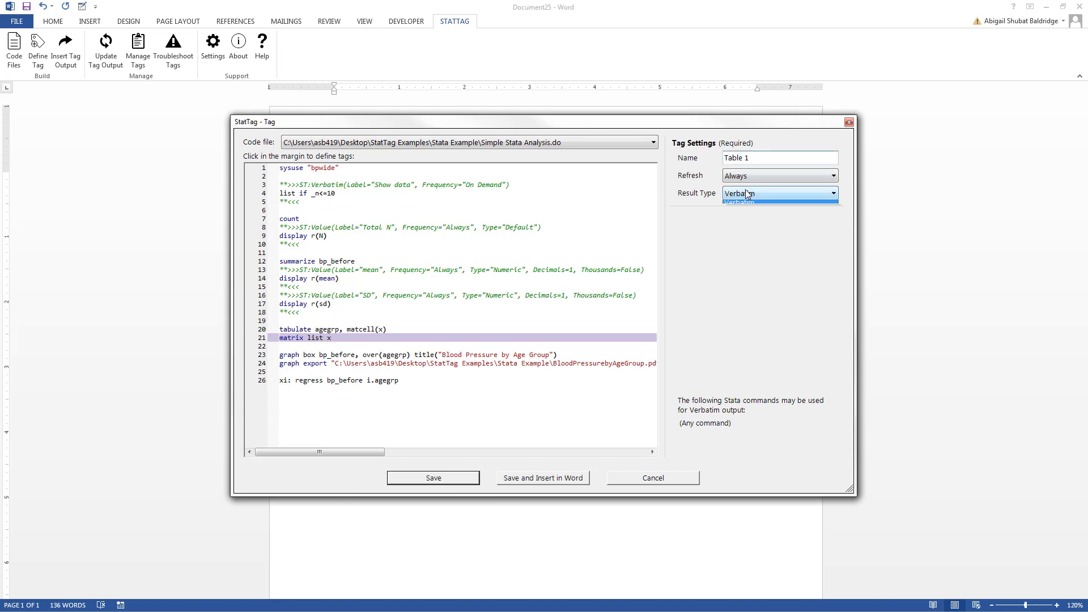
{"action": "left_click", "coordinate": [750, 222]}
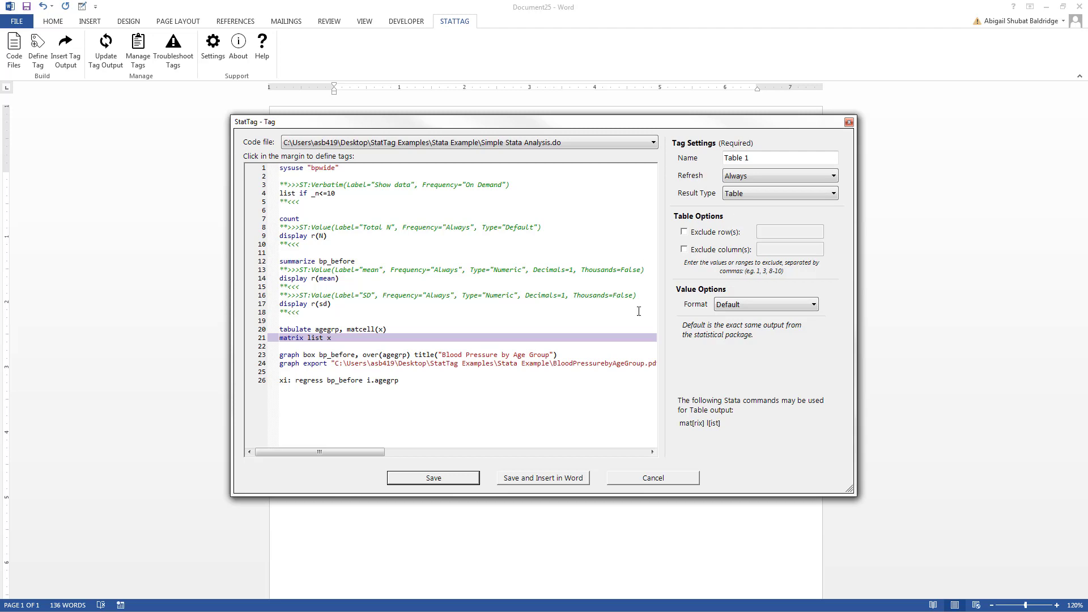
{"action": "left_click", "coordinate": [528, 478]}
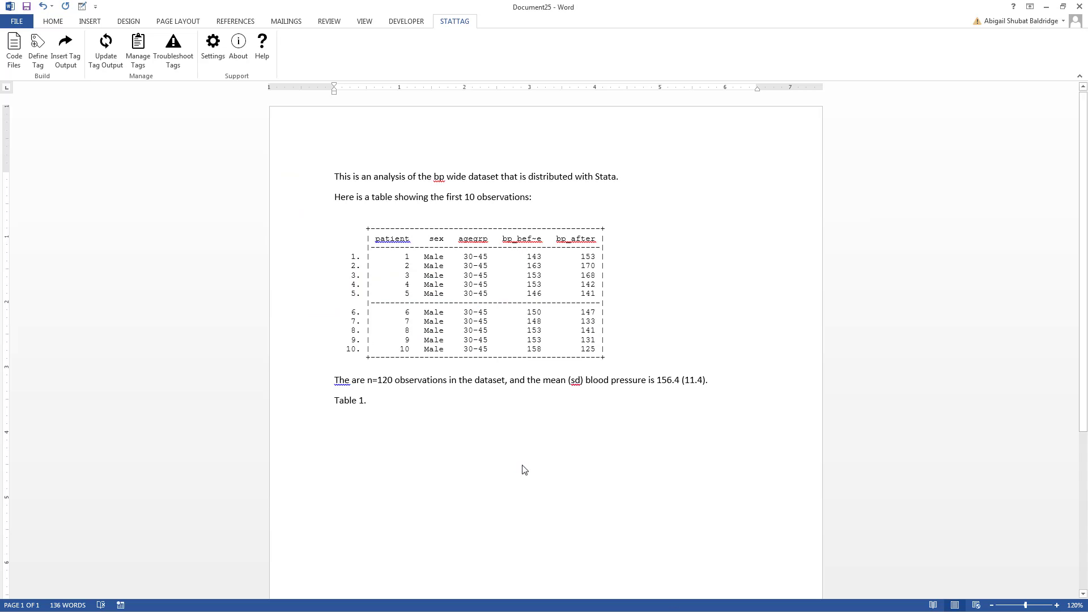
Caption "Figure 1." below the table and insert a Figure tag named "Figure 1" covering the "graph box" and "graph export" lines.
{"action": "left_click", "coordinate": [461, 556]}
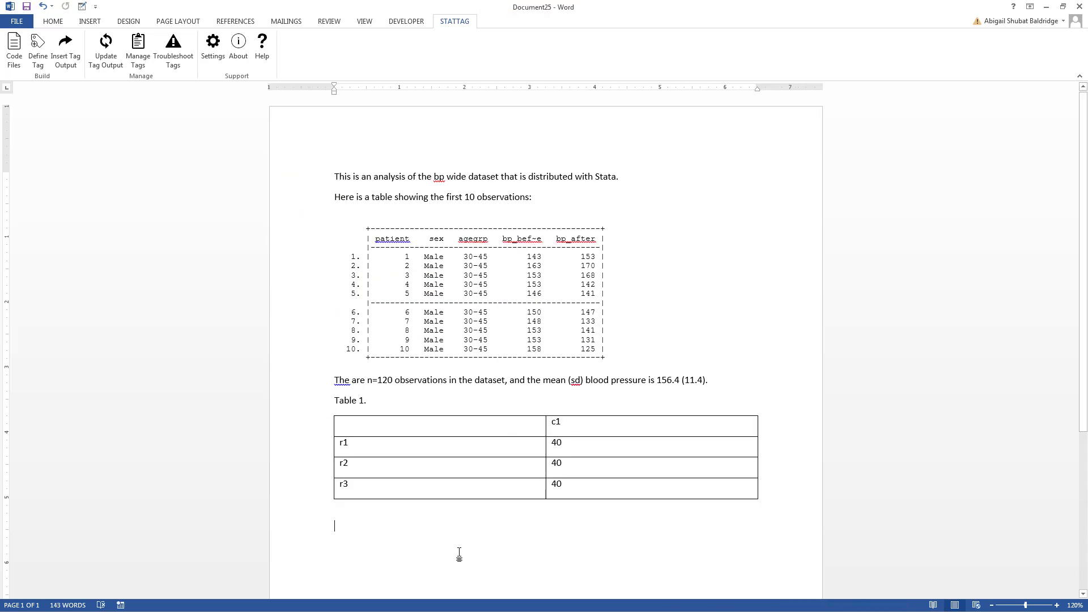
{"action": "type", "text": "Figure 1."}
{"action": "left_click", "coordinate": [38, 46]}
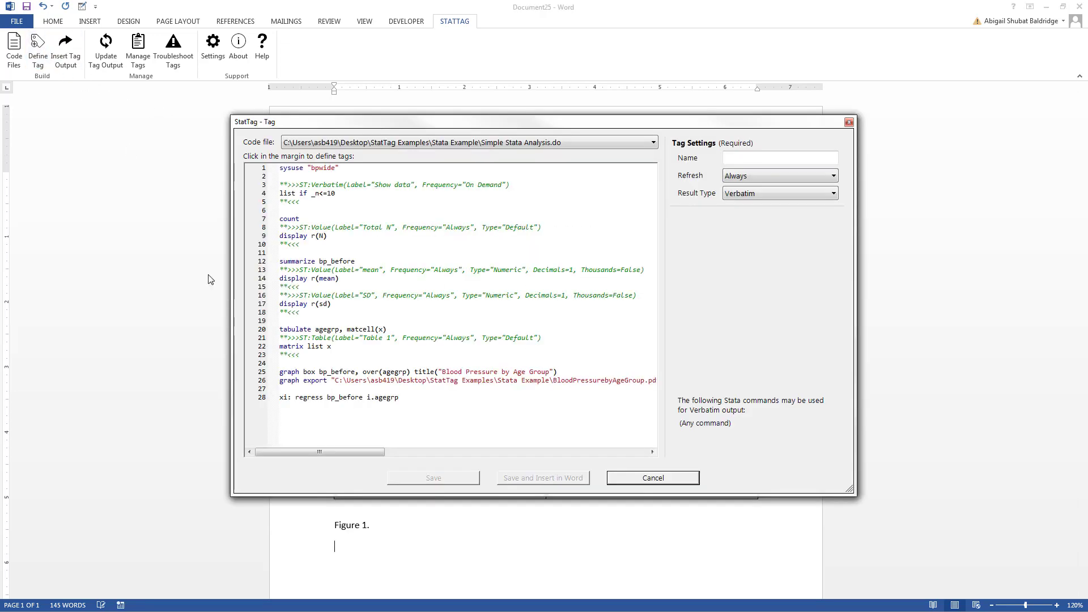
{"action": "left_click", "coordinate": [271, 376]}
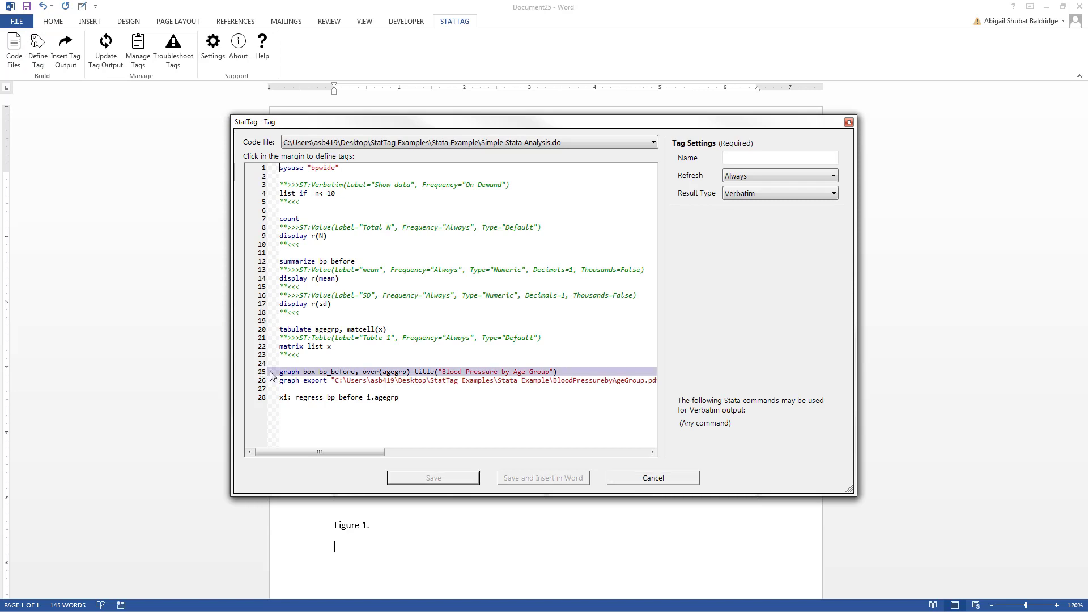
{"action": "left_click", "coordinate": [271, 382], "text": "shift"}
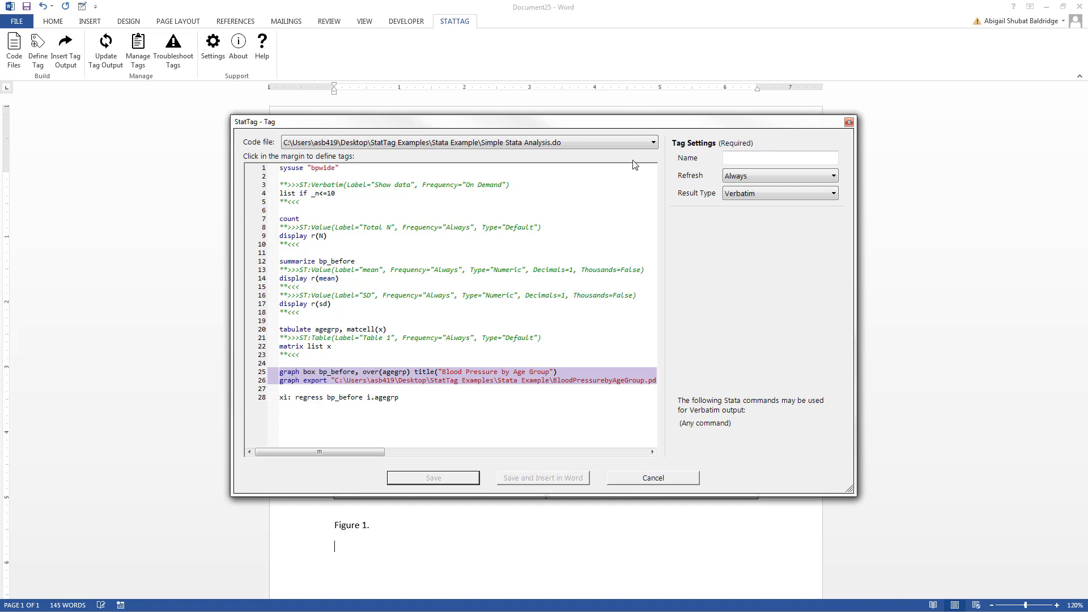
{"action": "left_click", "coordinate": [762, 159]}
{"action": "type", "text": "Figure 1"}
{"action": "left_click", "coordinate": [741, 194]}
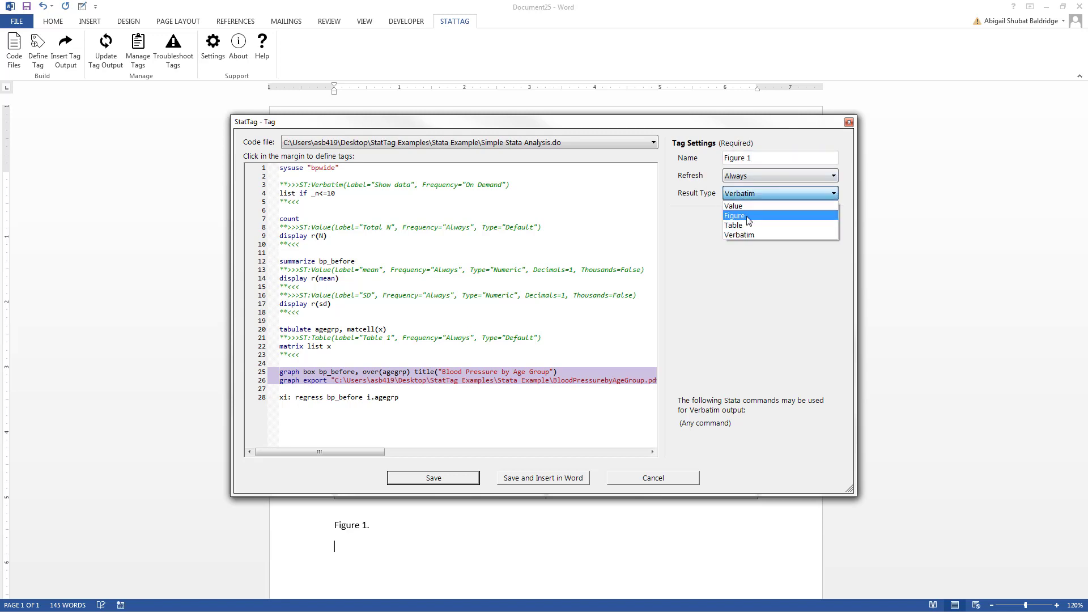
{"action": "left_click", "coordinate": [742, 219]}
{"action": "left_click", "coordinate": [549, 482]}
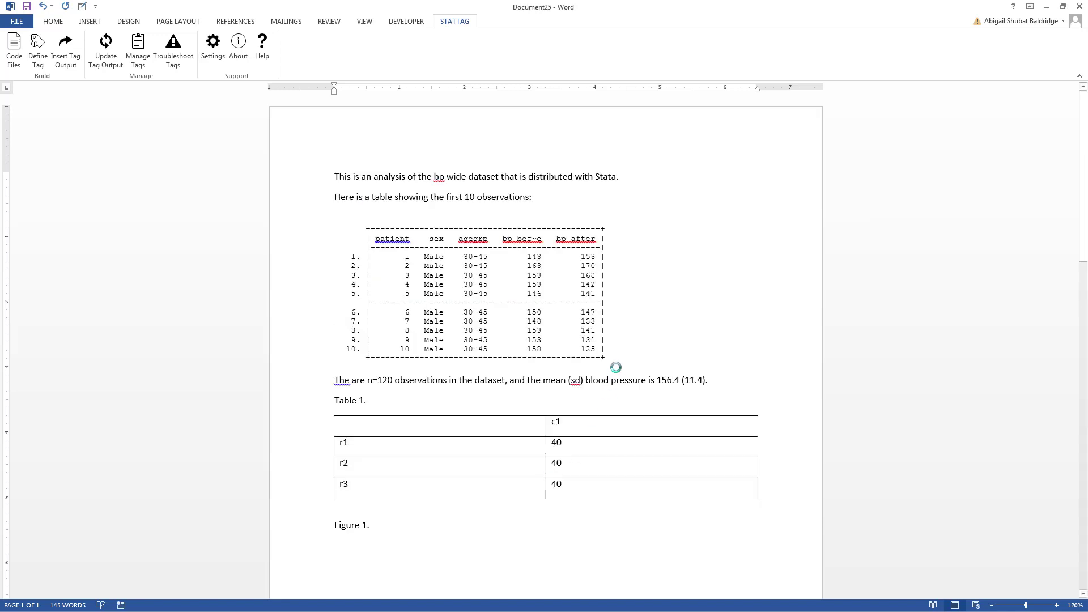
Add the line "Regression Results" on a new page below the figure, followed by an empty paragraph.
{"action": "key", "text": "Return"}
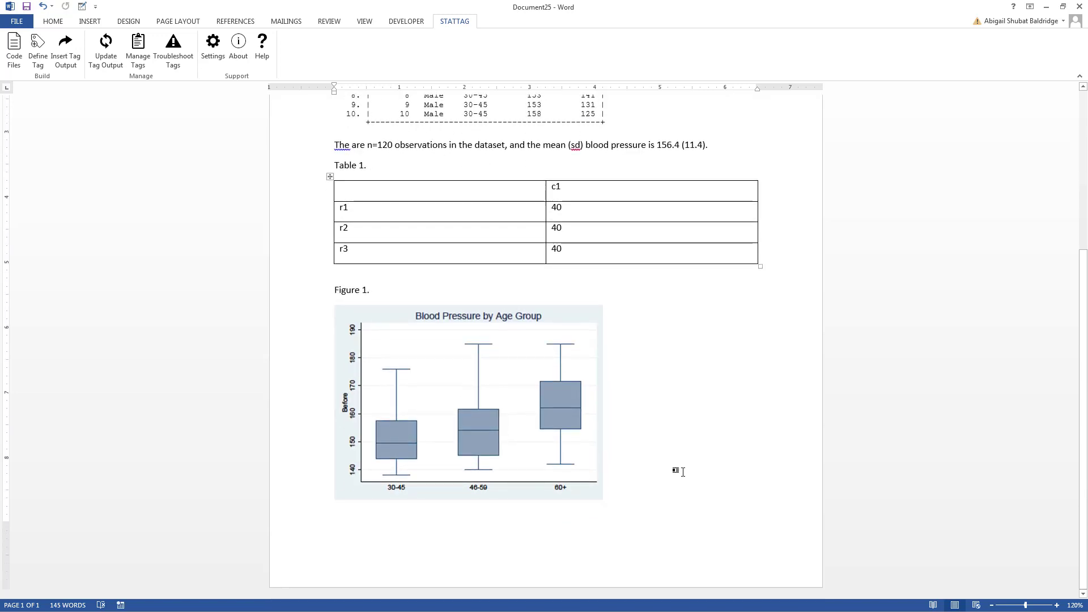
{"action": "key", "text": "Return"}
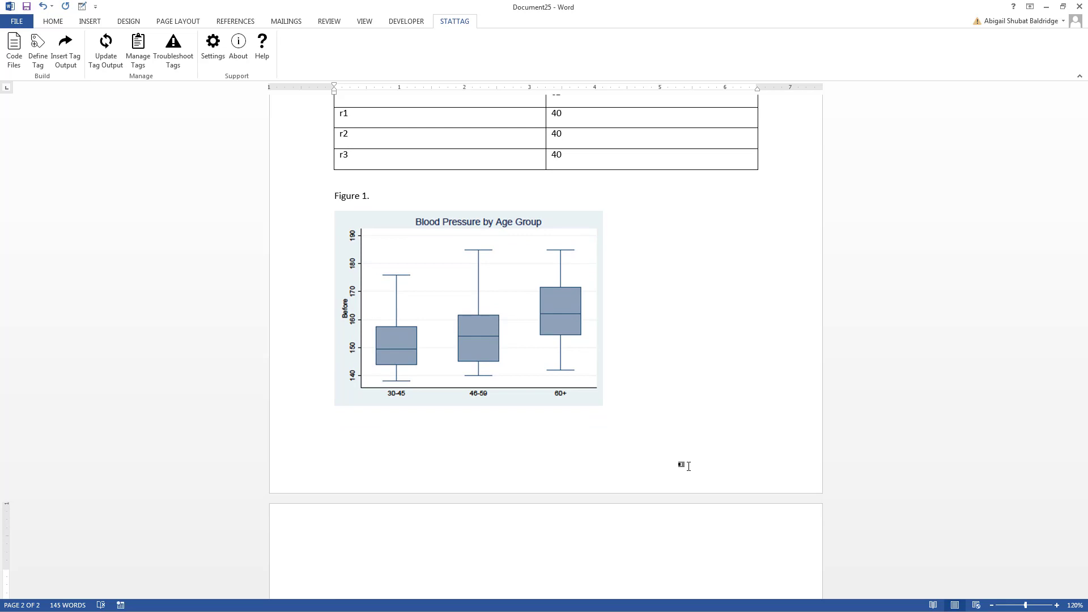
{"action": "type", "text": "Regression Results"}
{"action": "key", "text": "Return"}
{"action": "scroll", "coordinate": [306, 150], "scroll_direction": "down", "scroll_amount": 5}
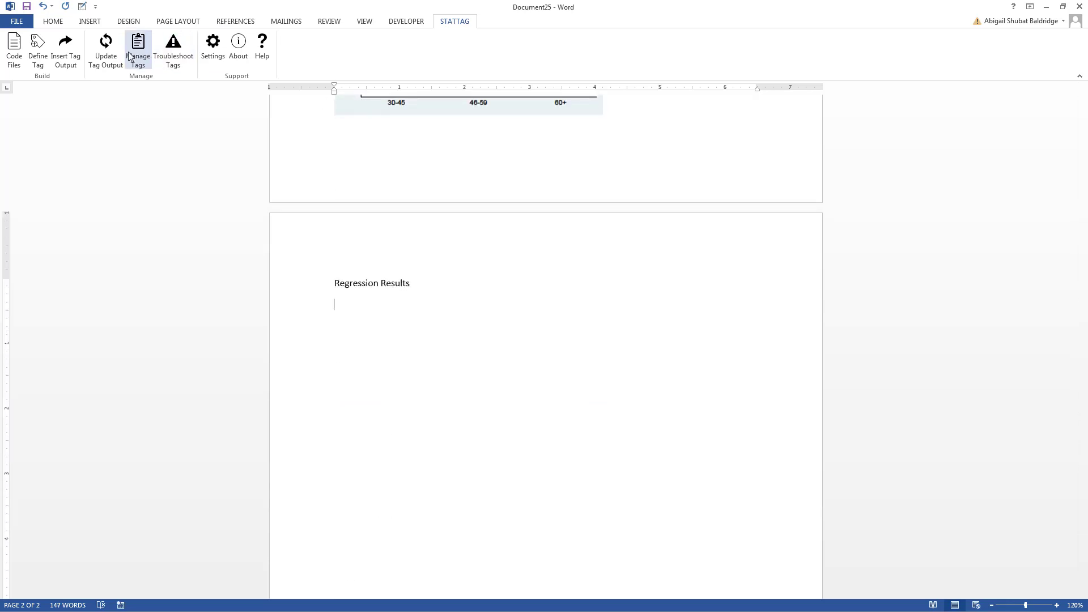
Define a Verbatim tag named "Regression" on the "xi: regress bp_before i.agegrp" line and insert its output under "Regression Results".
{"action": "left_click", "coordinate": [38, 50]}
{"action": "left_click", "coordinate": [272, 416]}
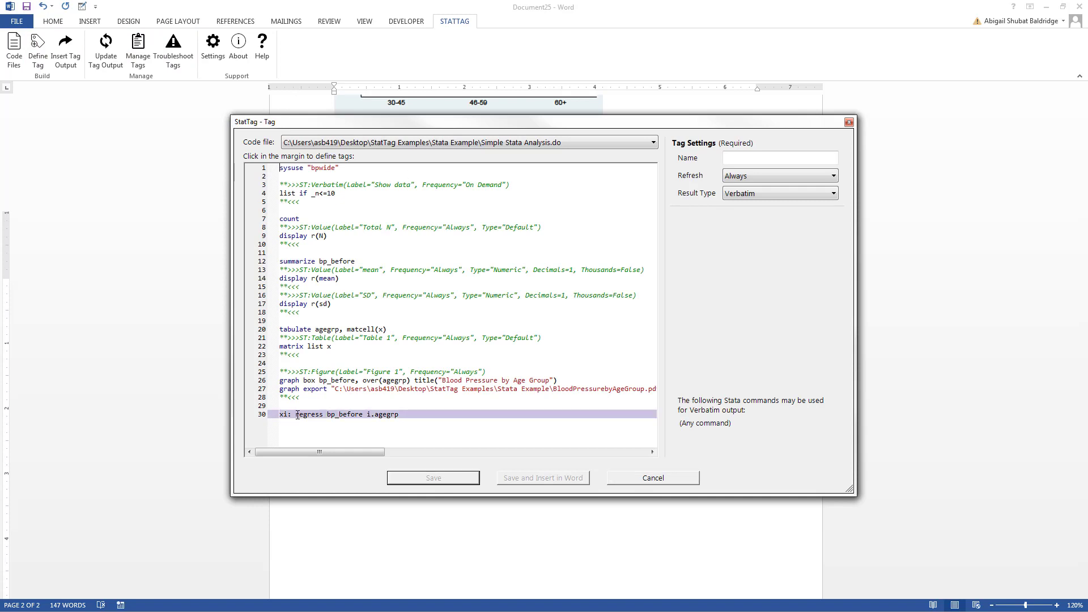
{"action": "left_click", "coordinate": [743, 159]}
{"action": "type", "text": "Regression"}
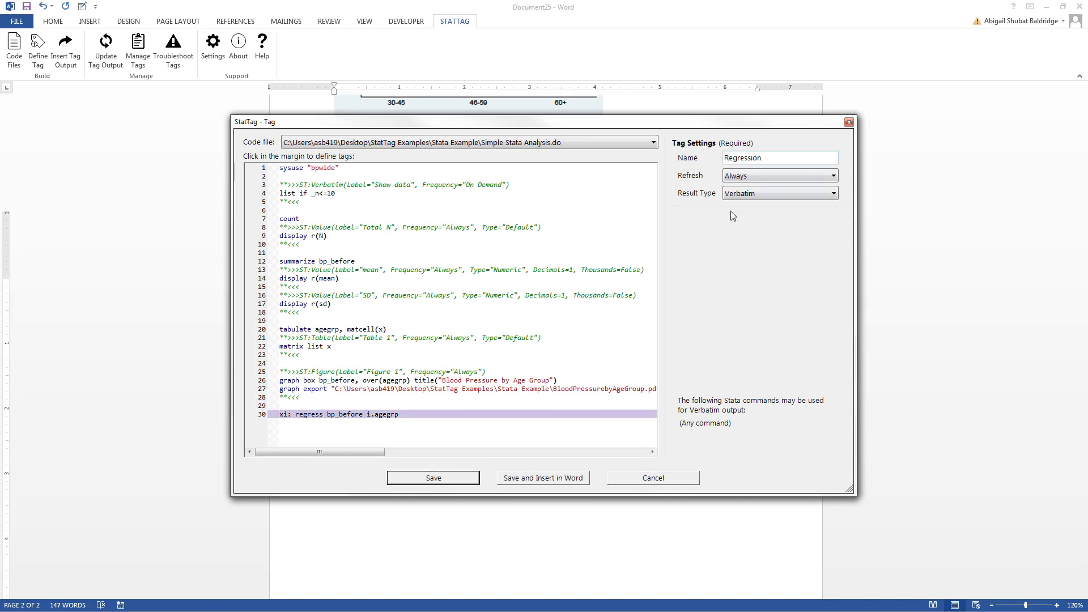
{"action": "left_click", "coordinate": [545, 483]}
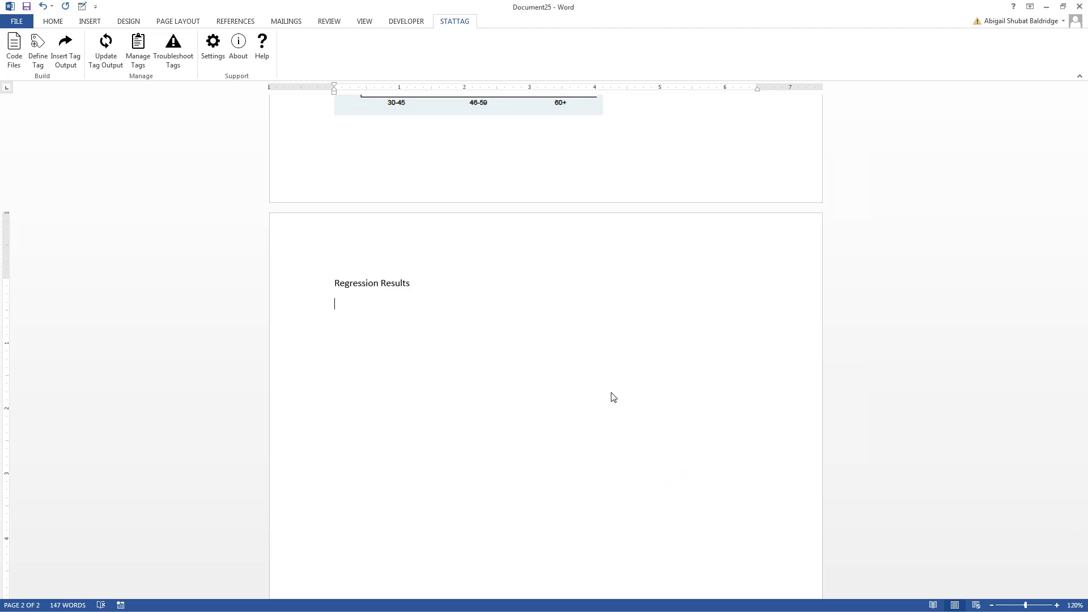